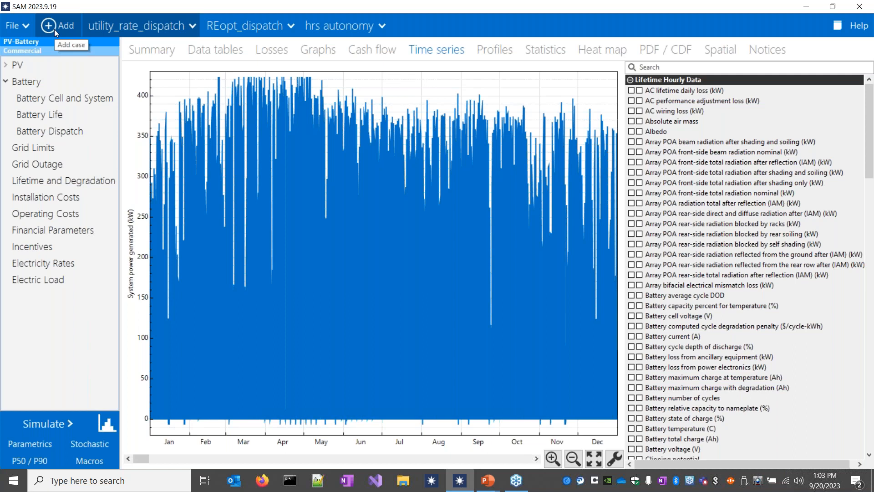
Add a new case using the Detailed PV-Battery performance model with the distributed Commercial Owner financial model
click(53, 29)
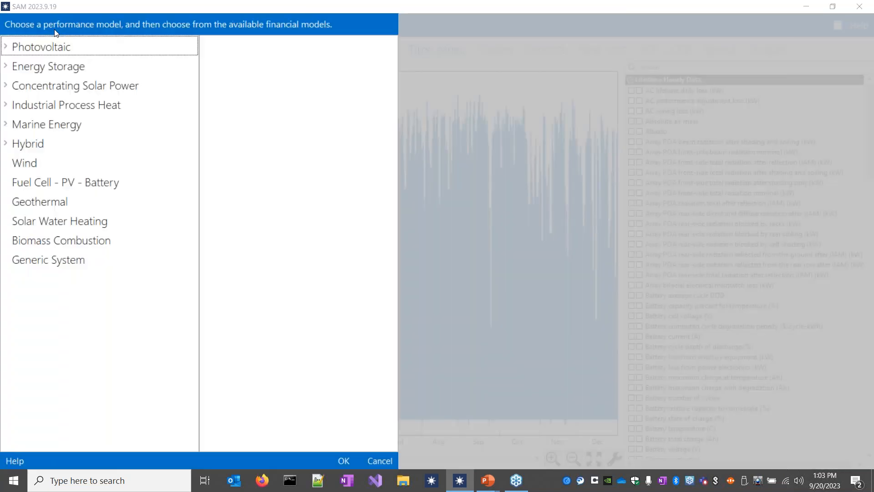
click(55, 68)
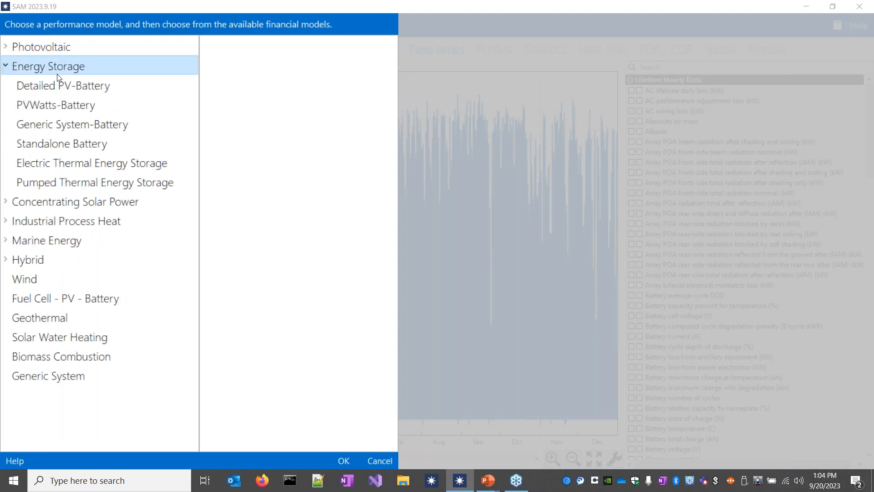
click(76, 93)
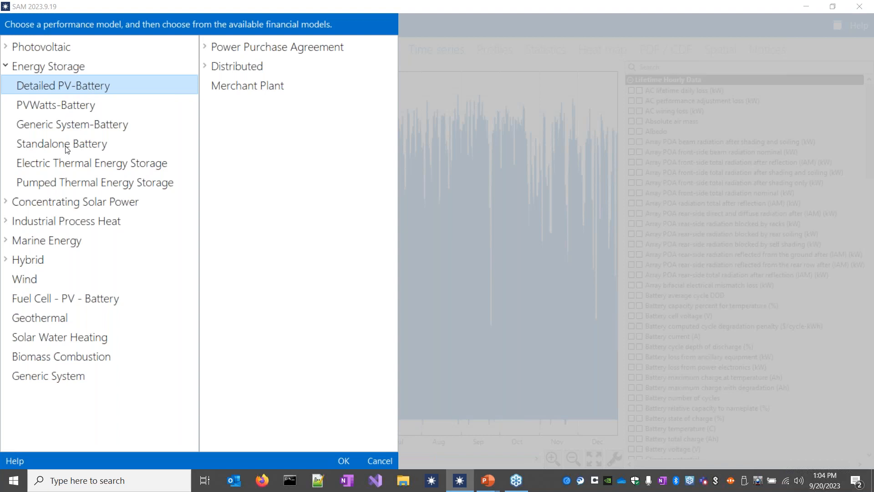
click(235, 69)
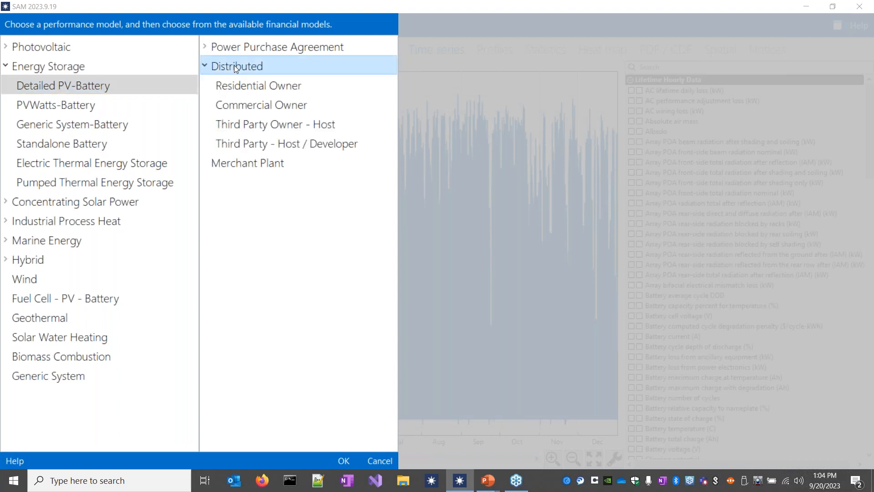
click(261, 108)
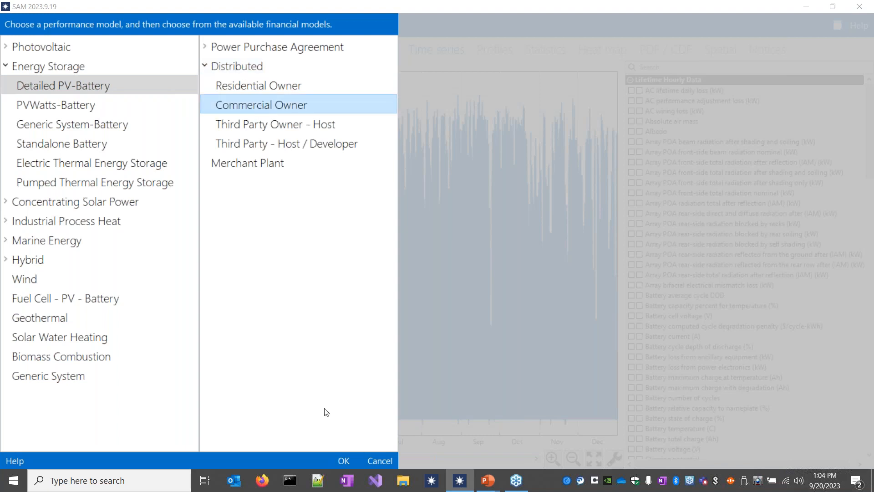
click(346, 460)
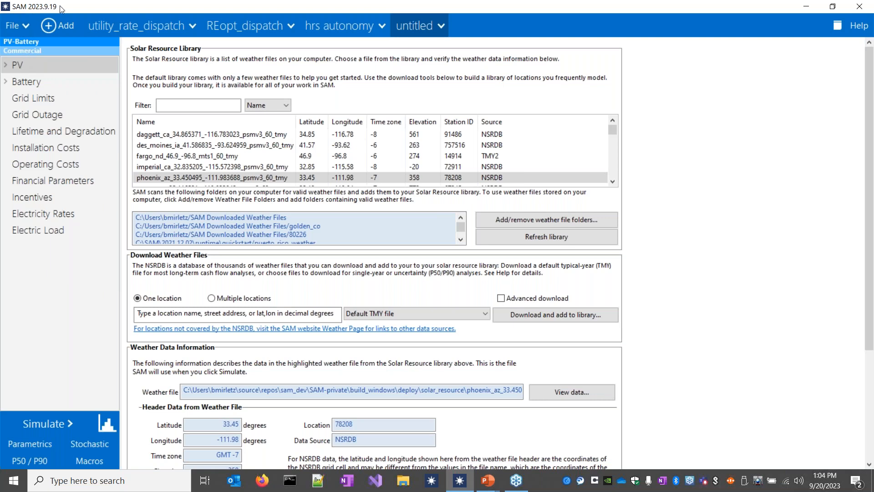
Examine the battery cell and system inputs, including the bank capacity units, computed properties and power converters
click(5, 84)
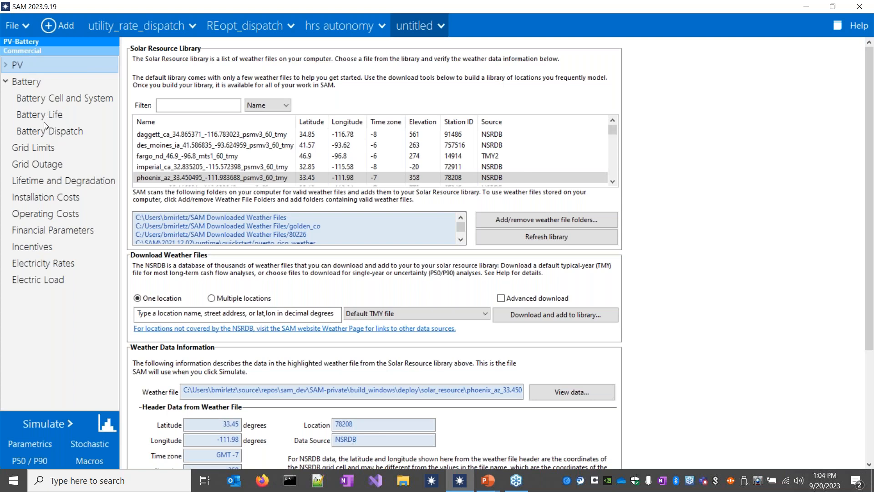
click(39, 103)
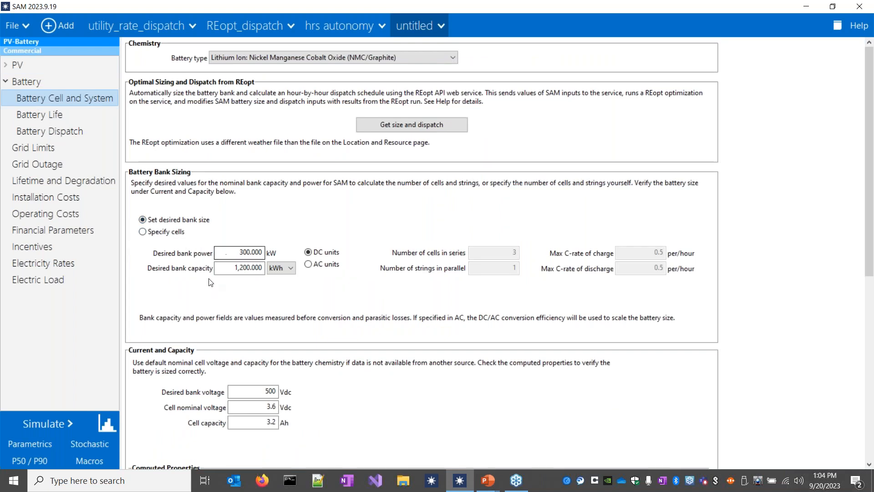
click(290, 270)
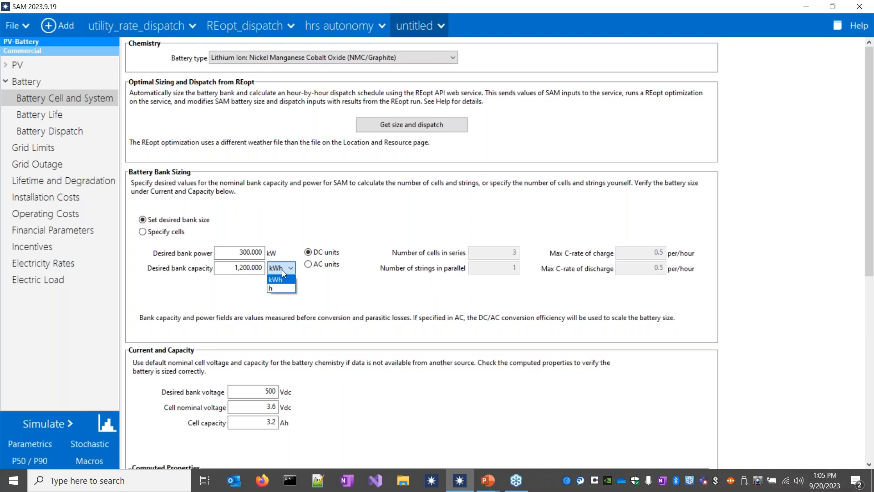
click(283, 269)
scroll(314, 294, down, 6)
scroll(314, 294, down, 1)
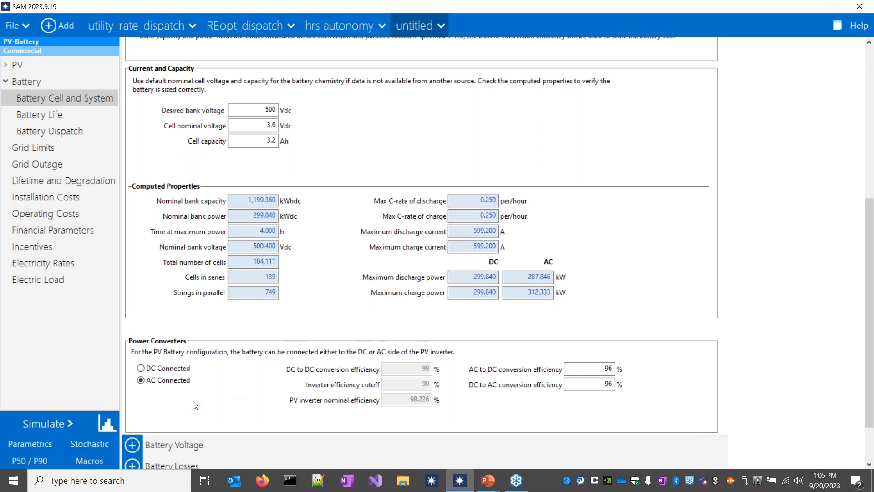
scroll(195, 406, down, 1)
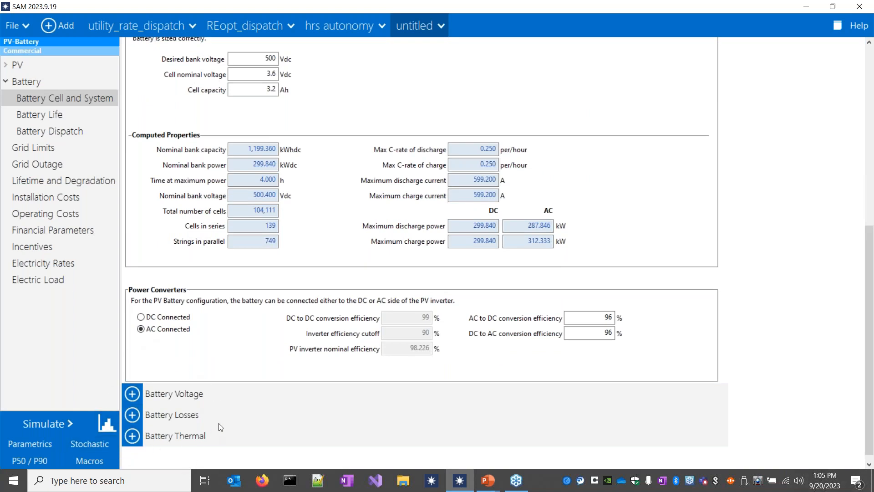
Examine the battery voltage properties and the list of available battery chemistries
click(138, 393)
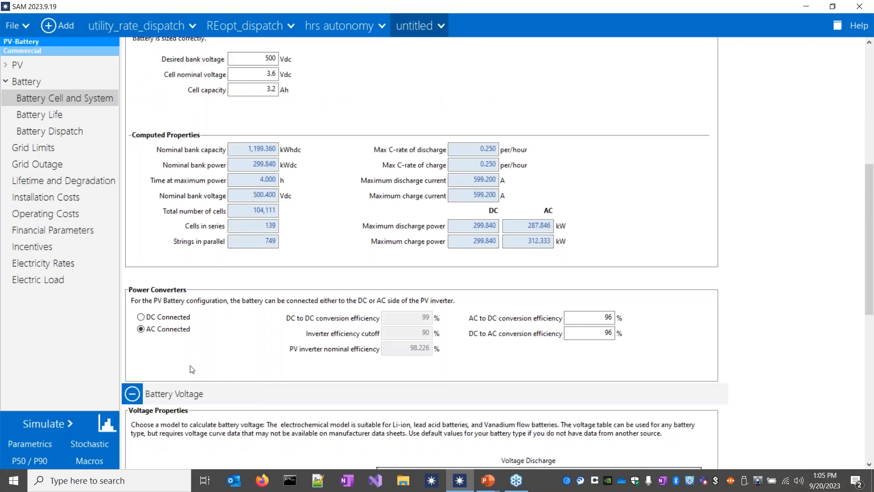
scroll(192, 369, down, 5)
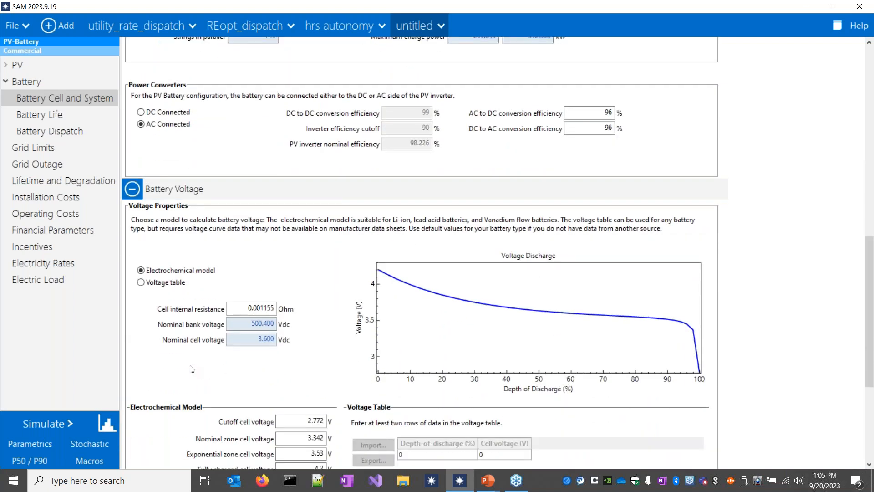
scroll(192, 369, down, 1)
scroll(191, 369, up, 15)
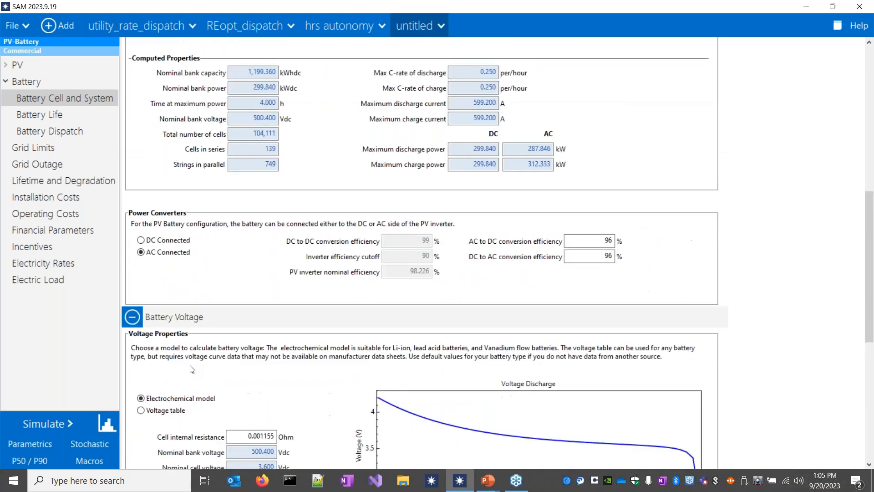
click(240, 57)
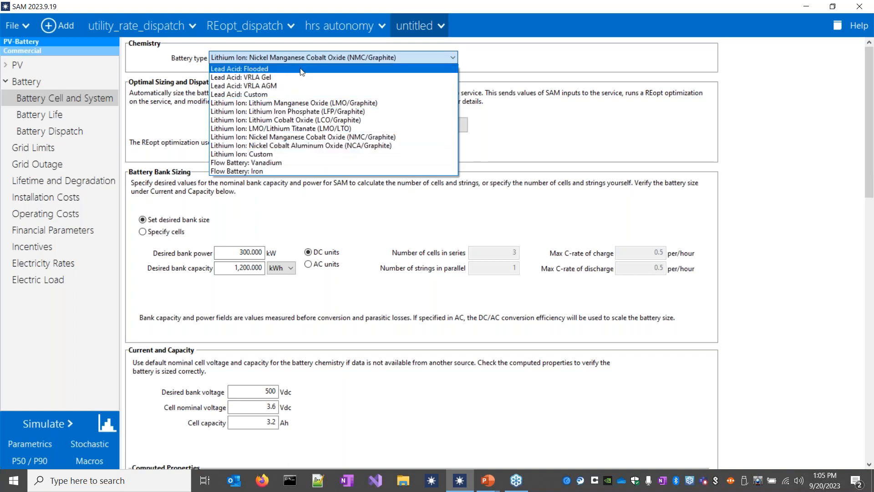
click(309, 57)
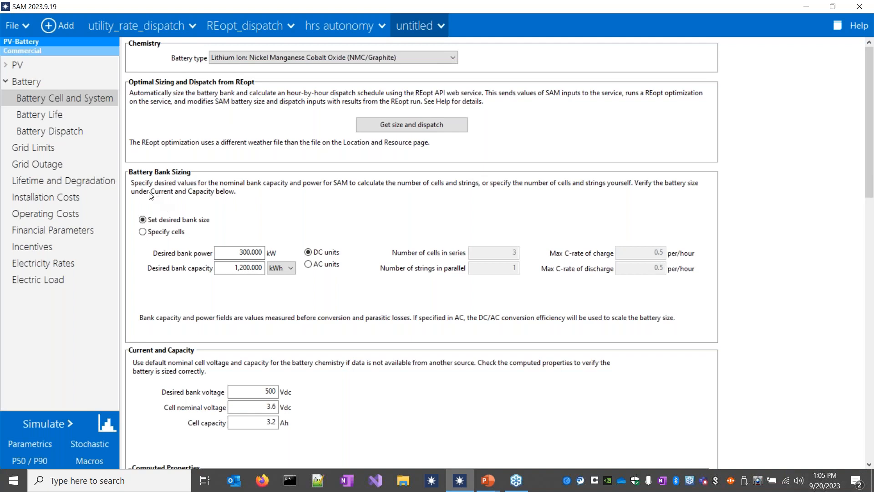
Try the Cycle and calendar degradation battery life option, examine its degradation inputs, and restore the Li-ion NMC/Graphite option
click(65, 115)
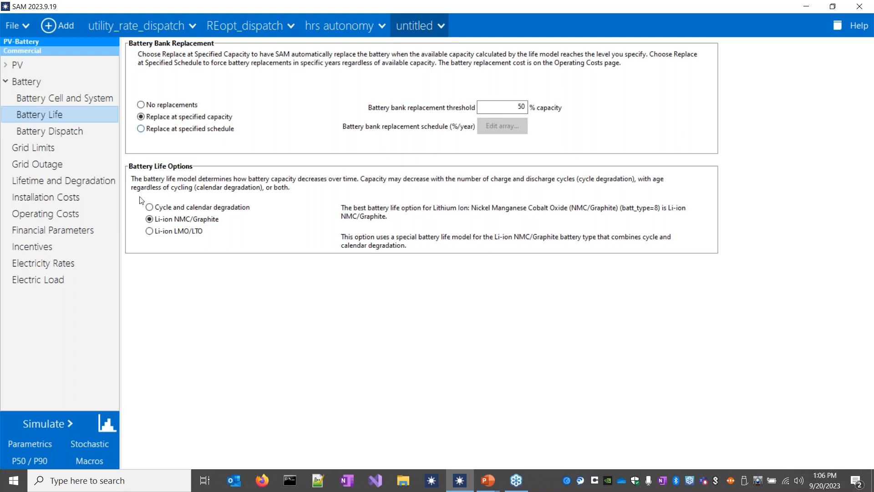
click(178, 211)
scroll(301, 230, down, 3)
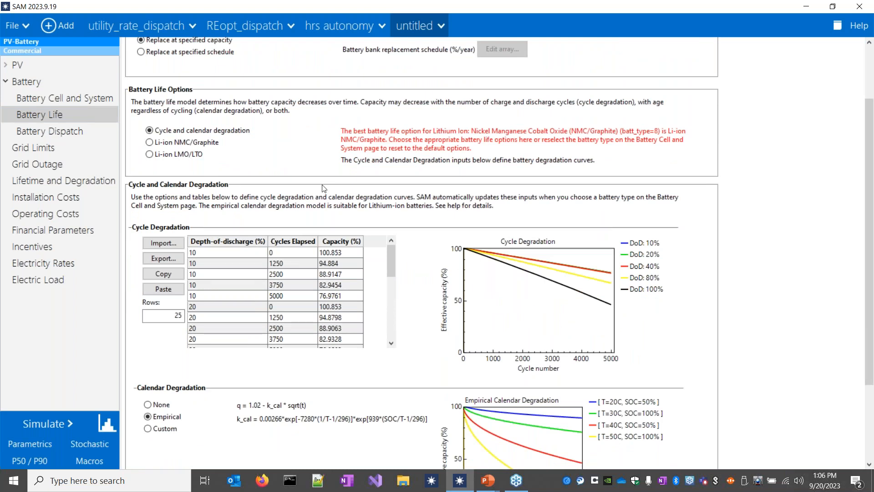
click(214, 141)
click(202, 145)
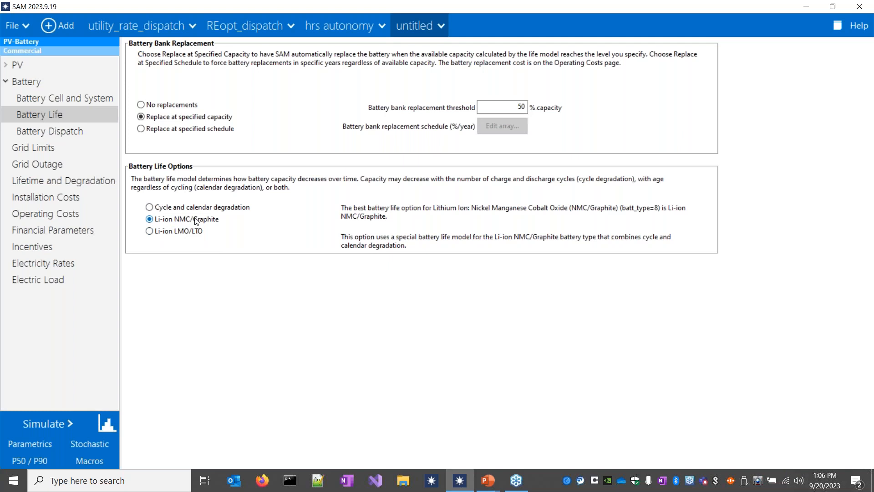
Examine the battery dispatch options and switch to the presentation slides
click(73, 136)
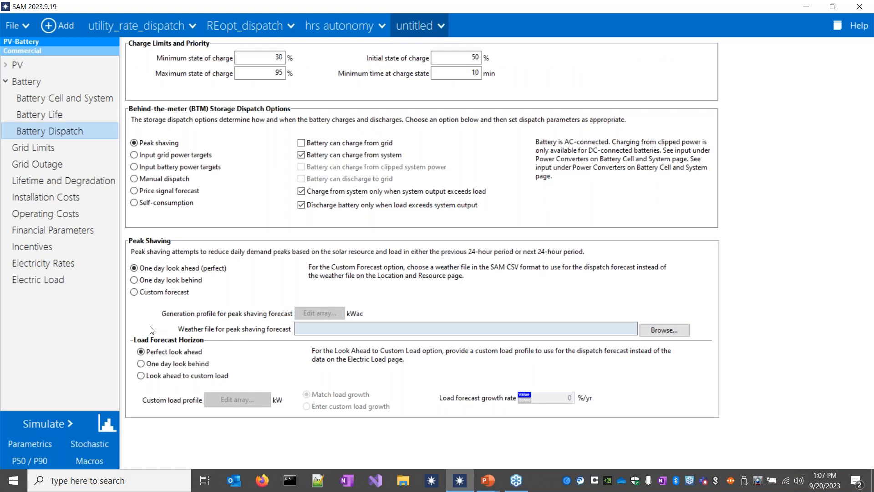
key(alt+Tab)
key(alt+Tab)
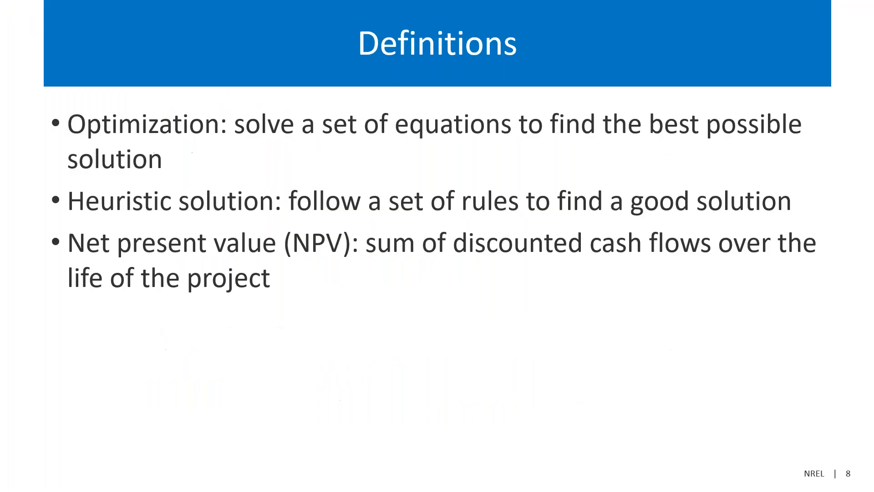
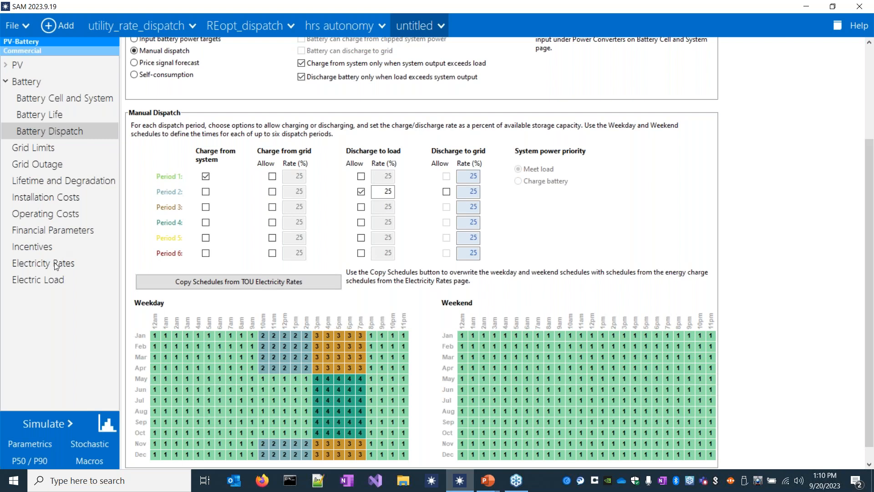
Review the energy charges in the electricity rates and copy their TOU schedules into the battery's manual dispatch schedules
click(55, 265)
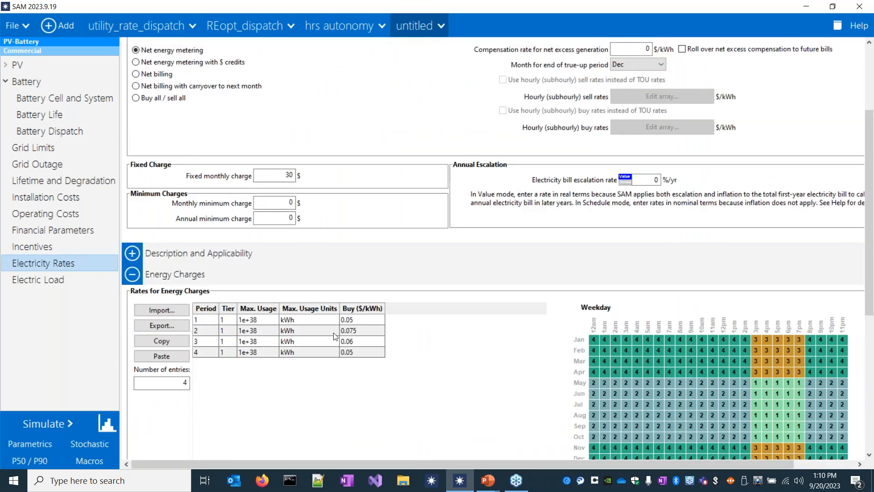
drag(871, 295, 873, 384)
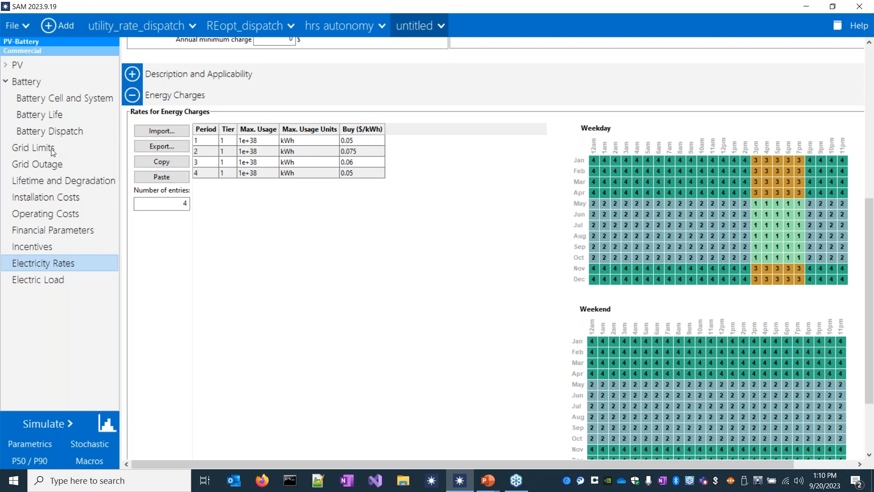
click(46, 133)
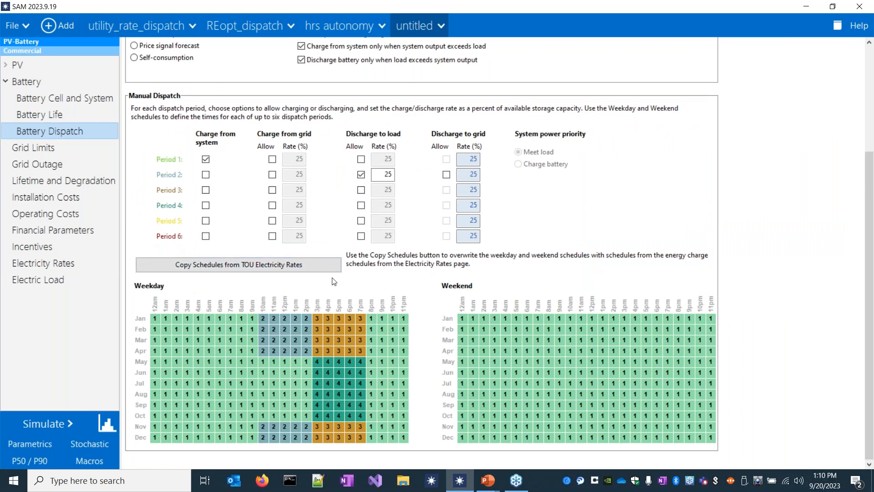
click(237, 265)
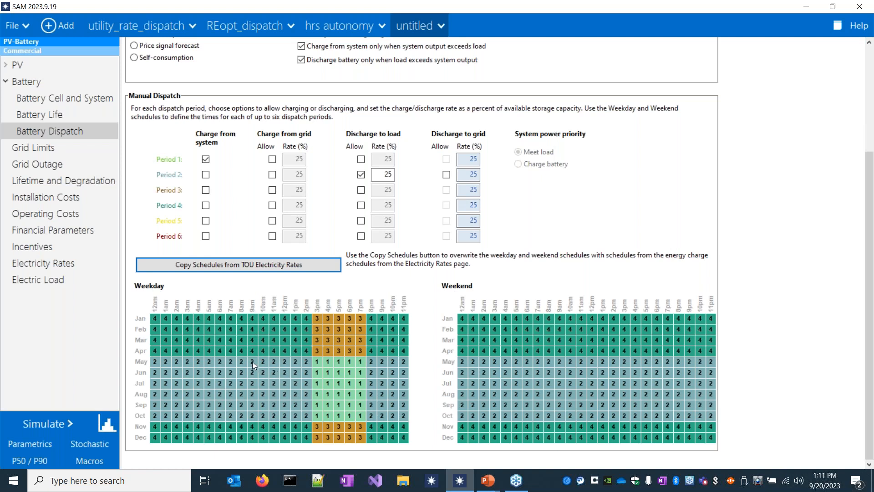
Assign period 1 to the weekday 9am to 11am cells for May through October, and return those cells to period 2
drag(252, 362, 264, 372)
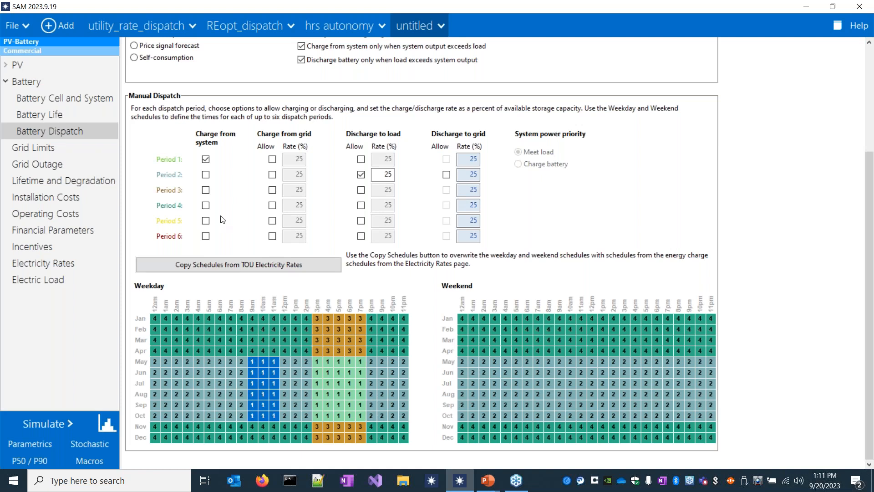
drag(250, 362, 279, 430)
key(2)
Allow discharge to load in dispatch periods 1 and 3, and disallow it in period 2
click(361, 190)
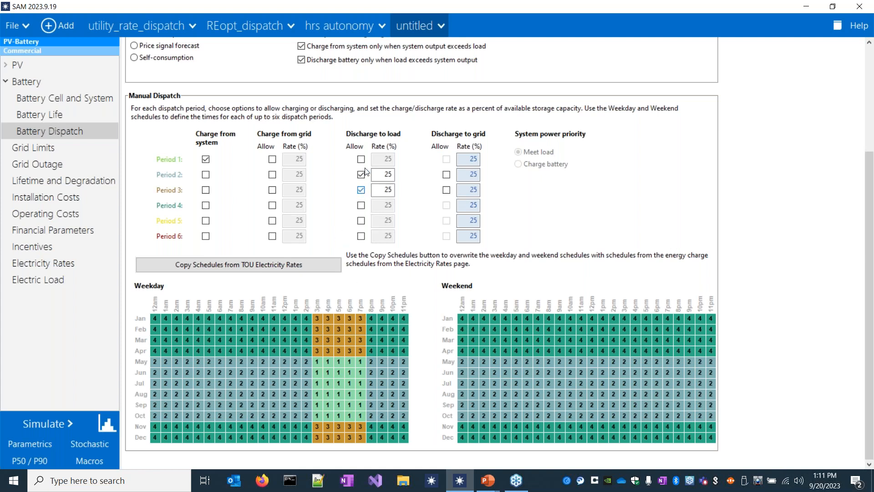
click(361, 159)
click(361, 175)
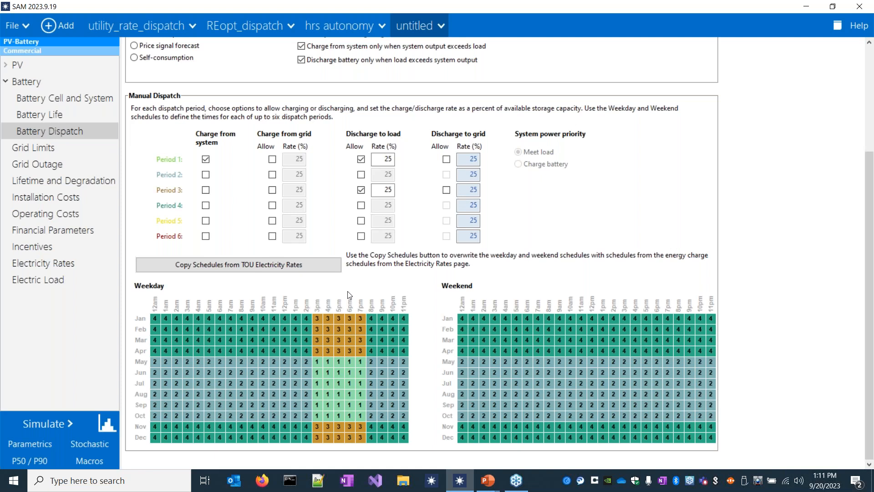
Disable charging from the system in dispatch period 1 and enable it in periods 2 and 4
scroll(348, 291, up, 5)
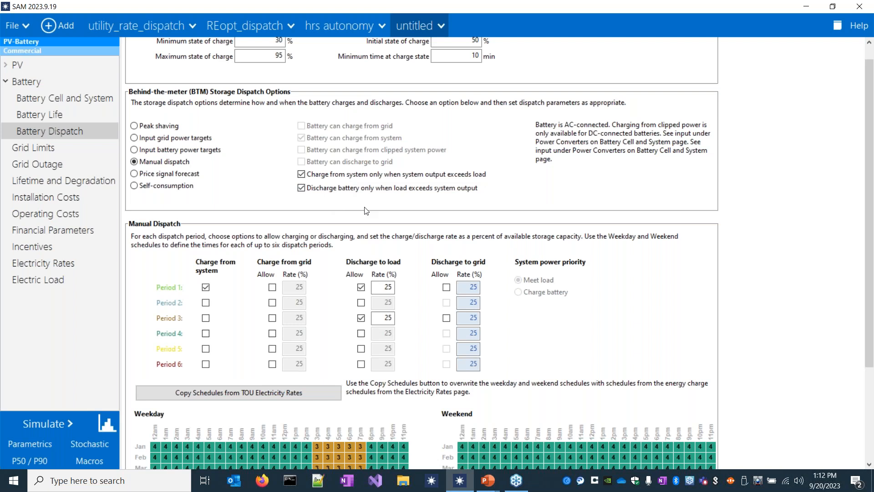
scroll(400, 209, down, 1)
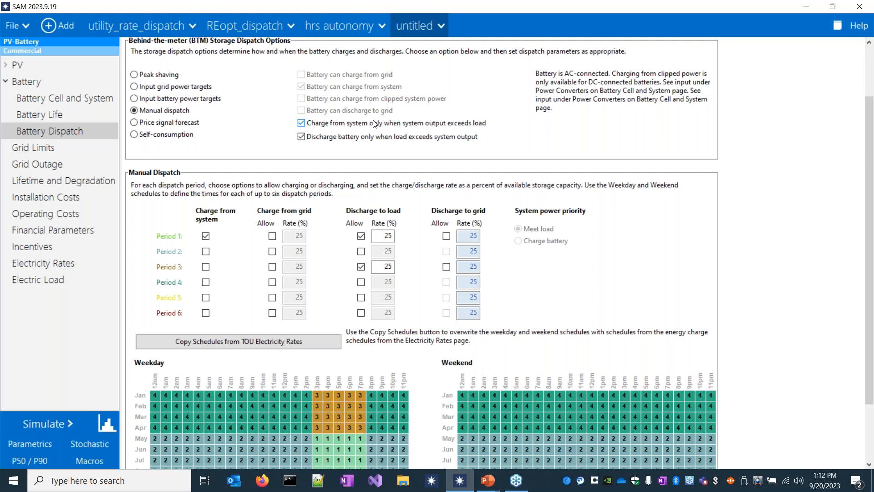
click(206, 236)
click(205, 251)
click(206, 282)
scroll(233, 391, down, 3)
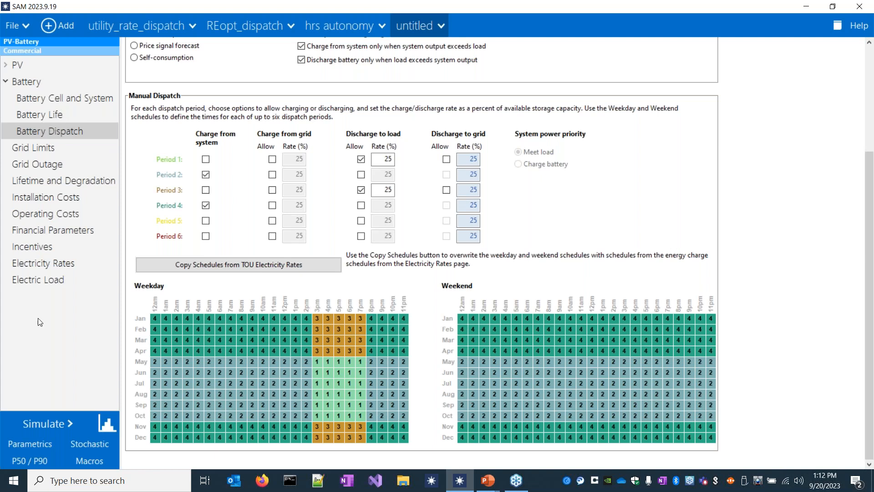
Simulate the case and examine the summary metrics, annual AC energy map and energy loss chart
click(53, 425)
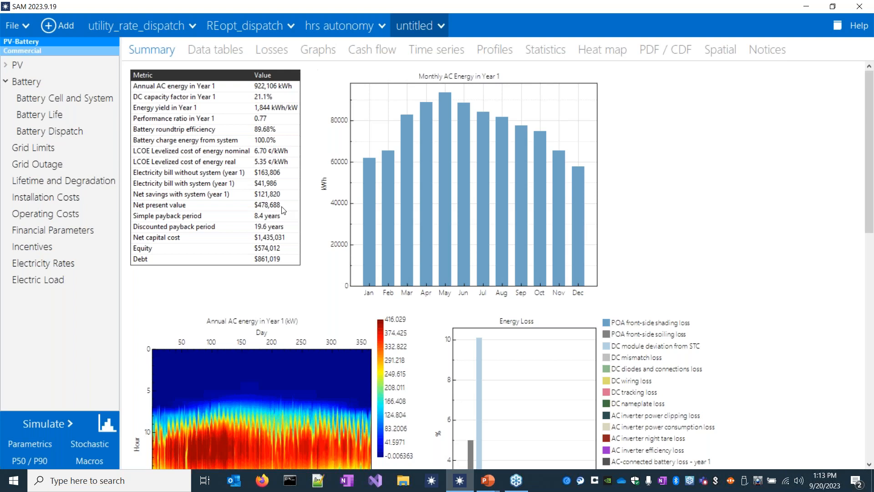
scroll(871, 223, down, 1)
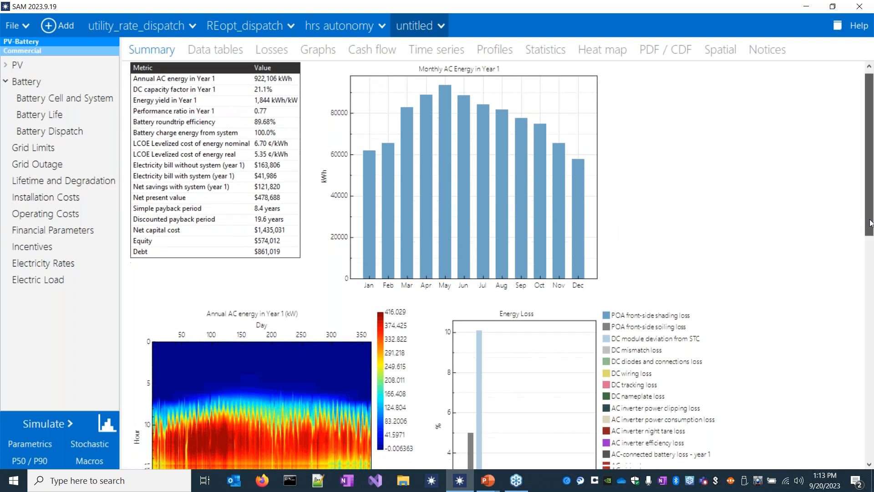
scroll(871, 223, down, 3)
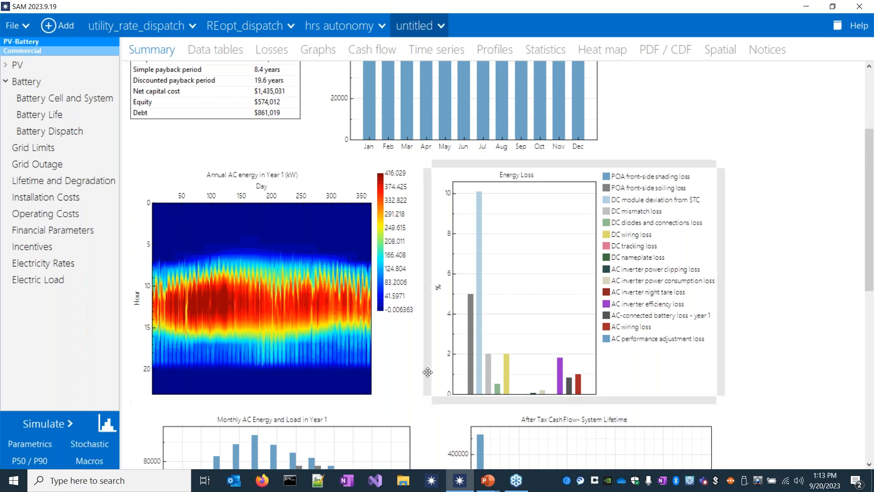
Plot Electricity to/from battery AC below System power generated in the time series results and narrow the range to May 1 through 6
scroll(592, 282, down, 1)
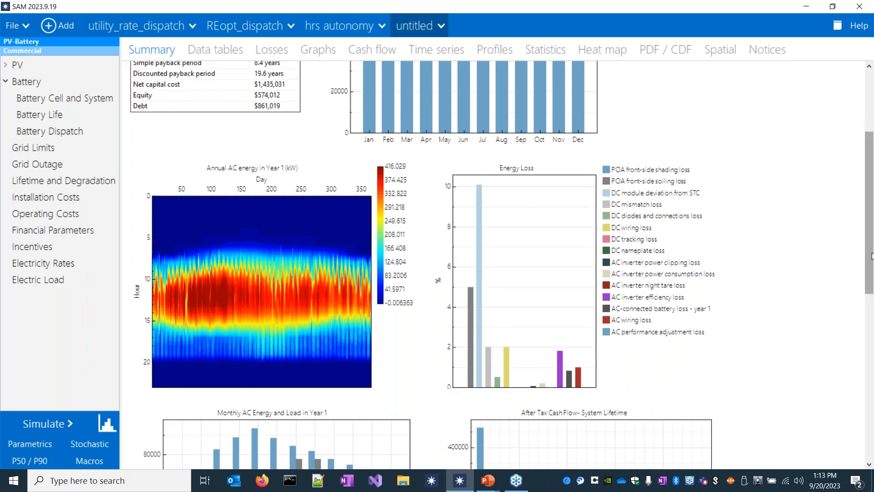
click(429, 53)
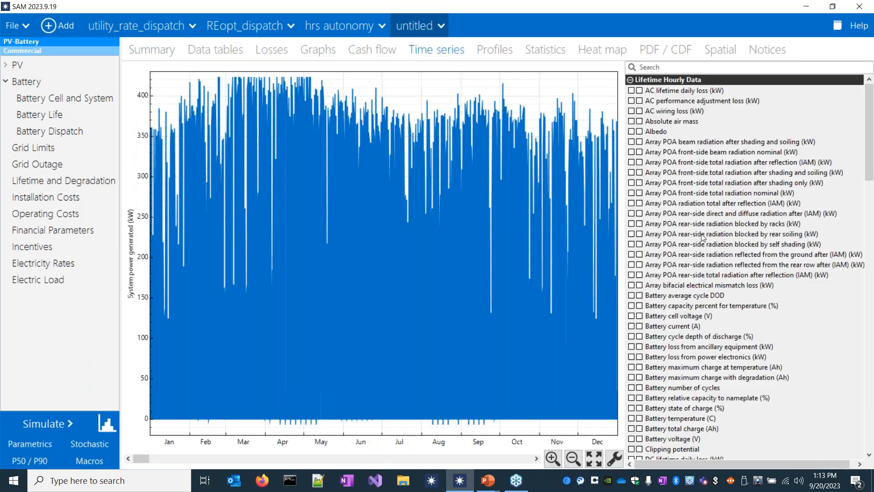
scroll(682, 321, down, 8)
scroll(682, 321, down, 10)
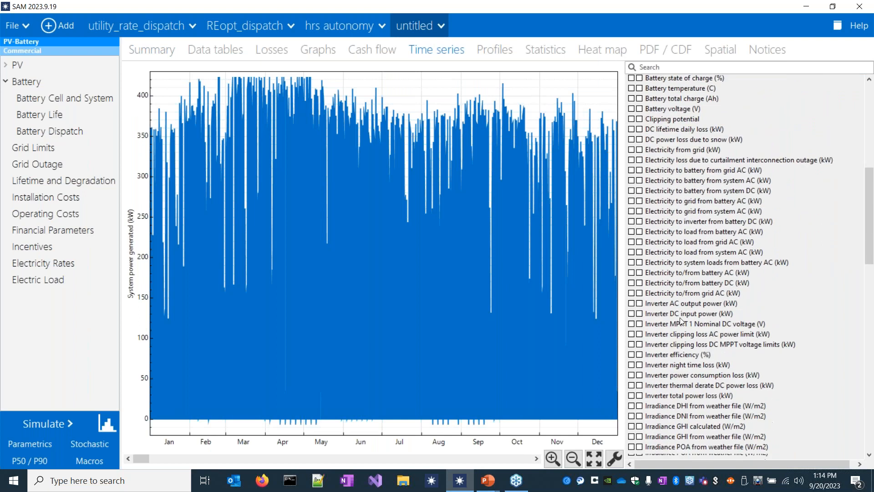
scroll(690, 334, down, 8)
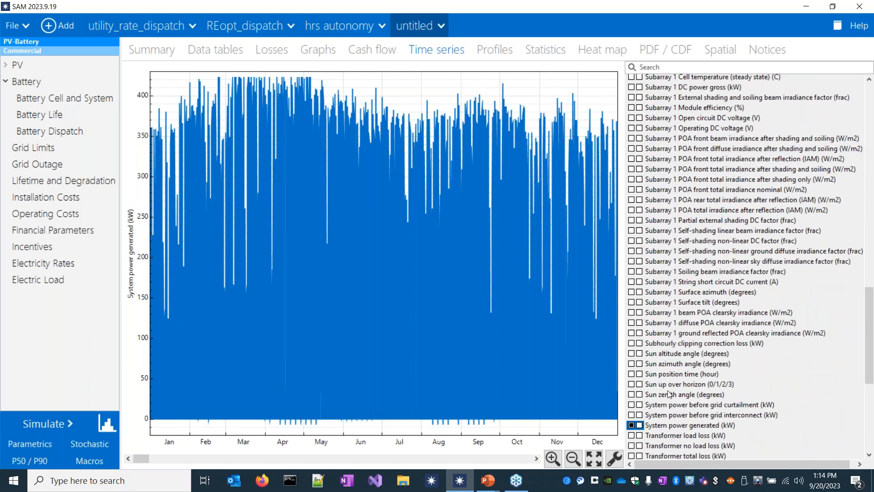
scroll(668, 394, up, 12)
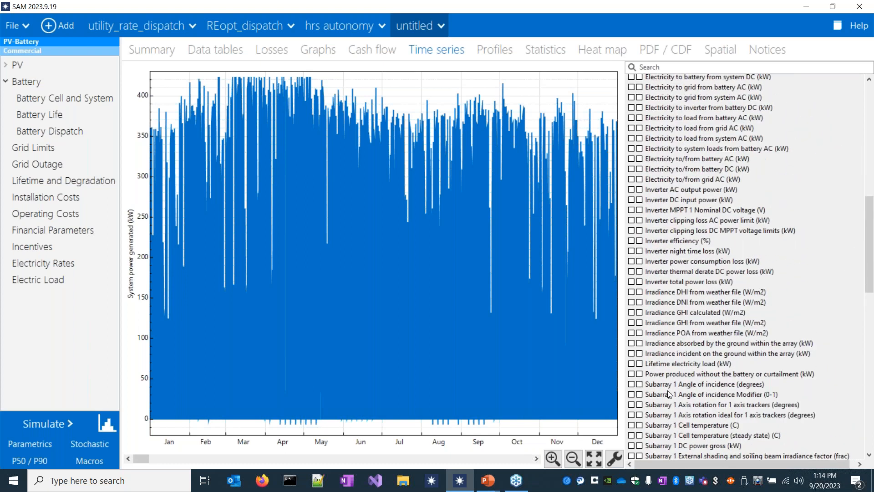
click(640, 159)
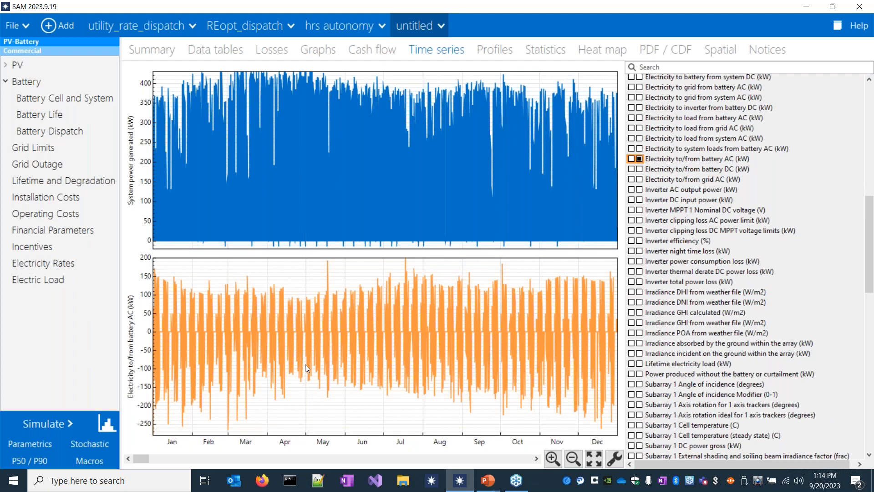
drag(305, 364, 347, 377)
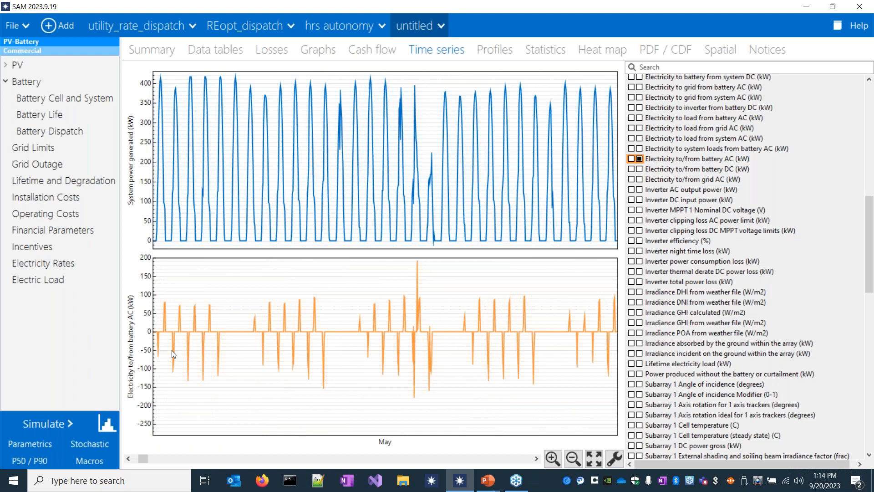
drag(241, 353, 153, 348)
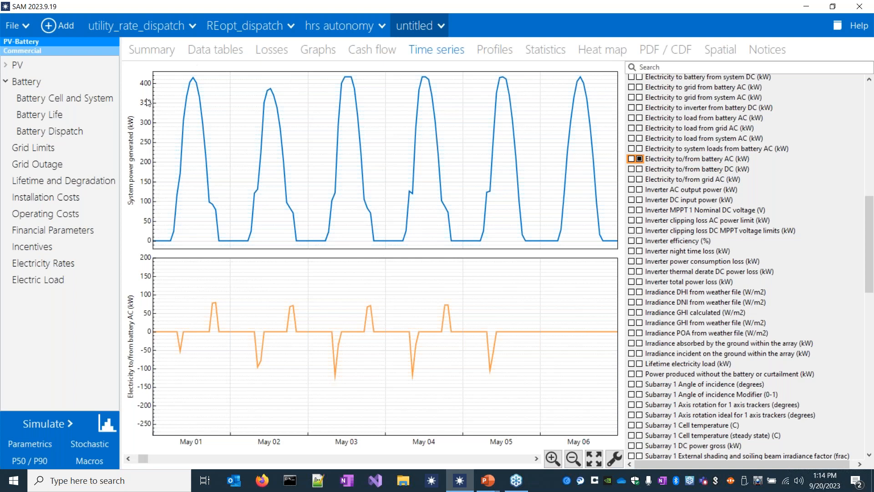
Set the storage dispatch option to Input battery power targets and inspect its time series power targets array without editing it
click(62, 129)
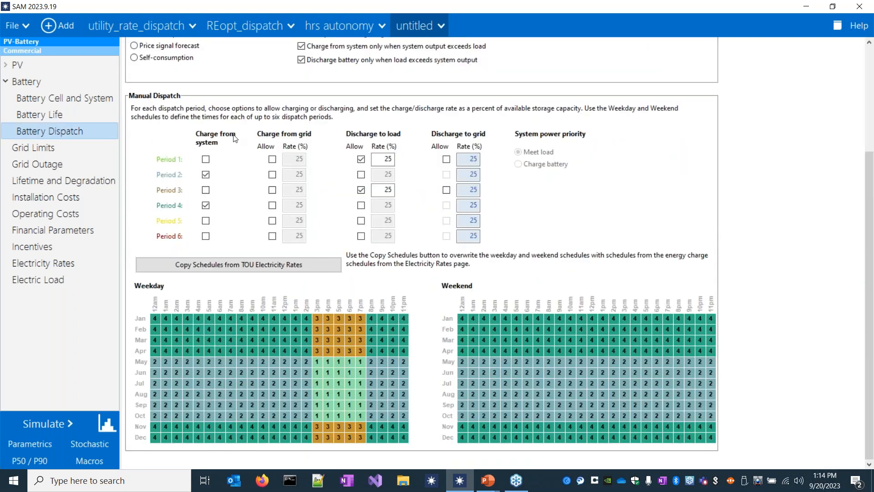
scroll(235, 138, up, 3)
click(199, 169)
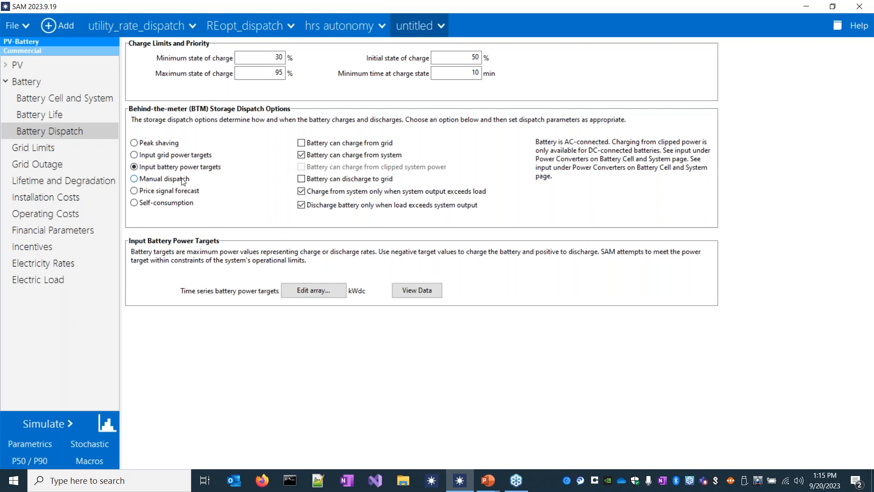
click(182, 178)
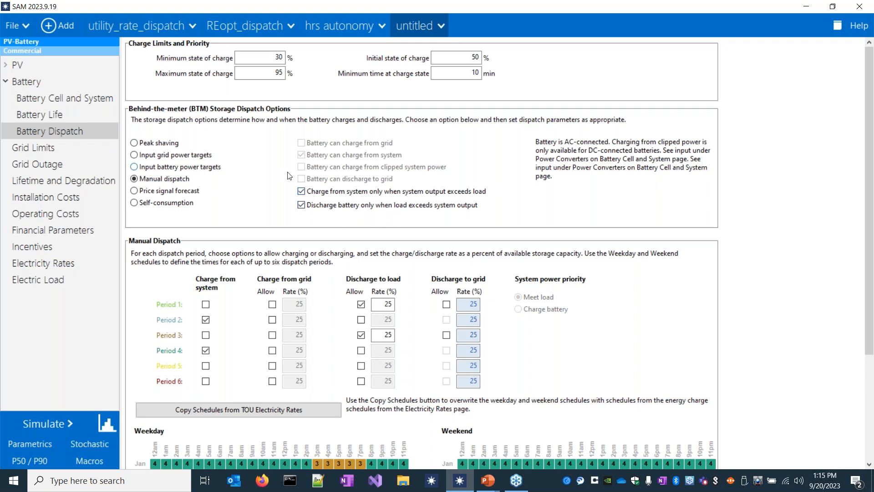
click(187, 167)
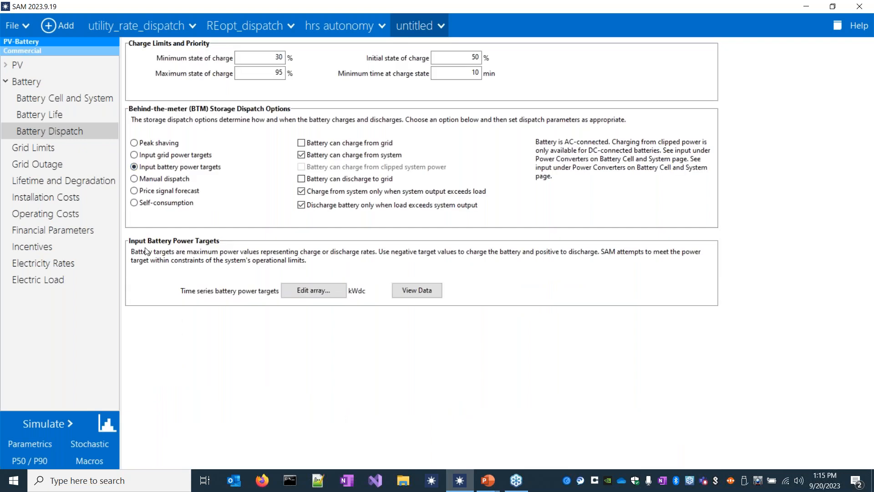
click(330, 297)
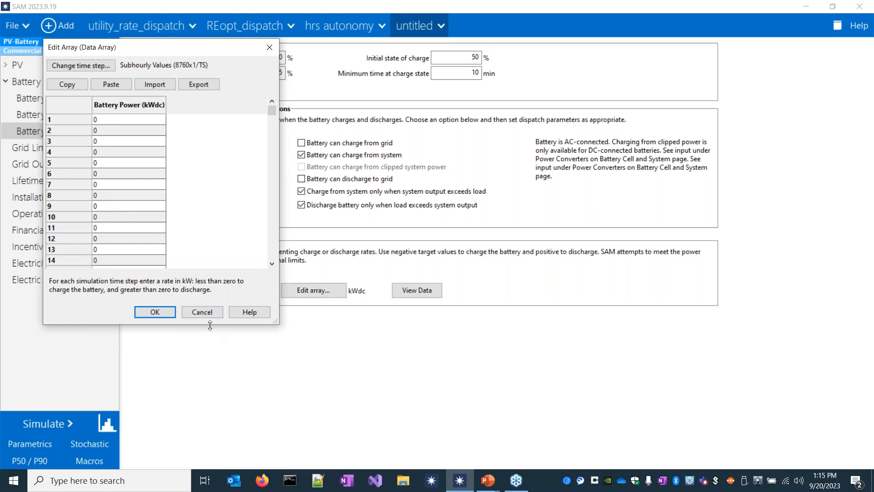
click(202, 312)
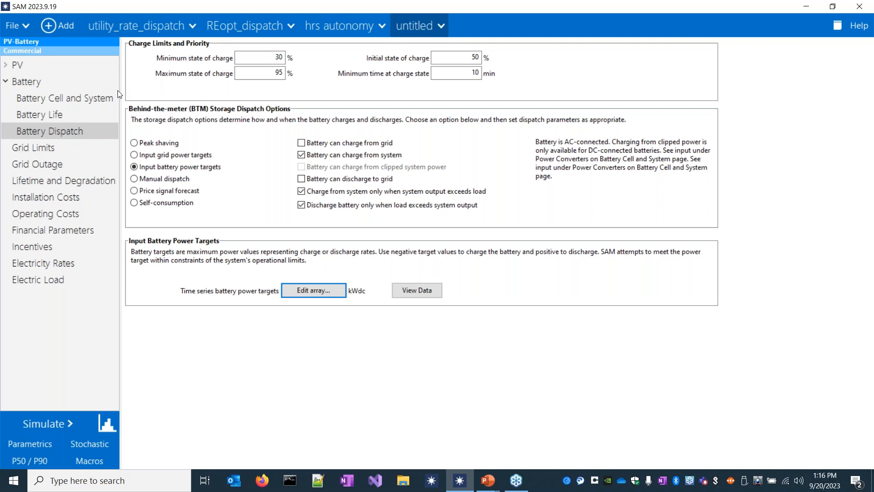
Get the optimal battery size and dispatch from REopt, allowing the battery to charge from the grid automatically
click(89, 101)
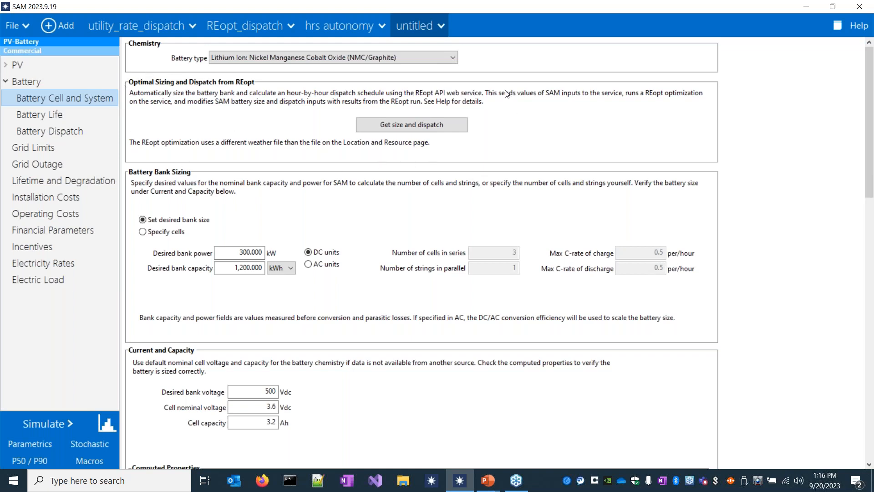
click(403, 132)
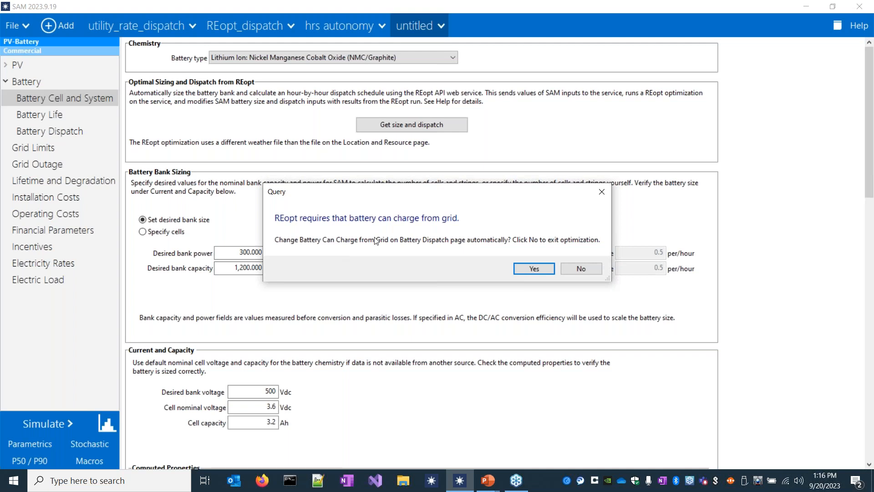
click(529, 270)
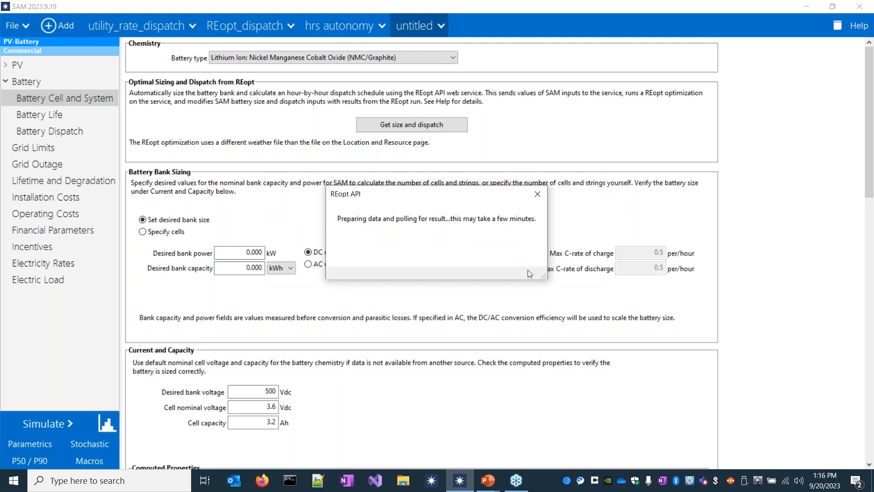
click(538, 192)
click(449, 300)
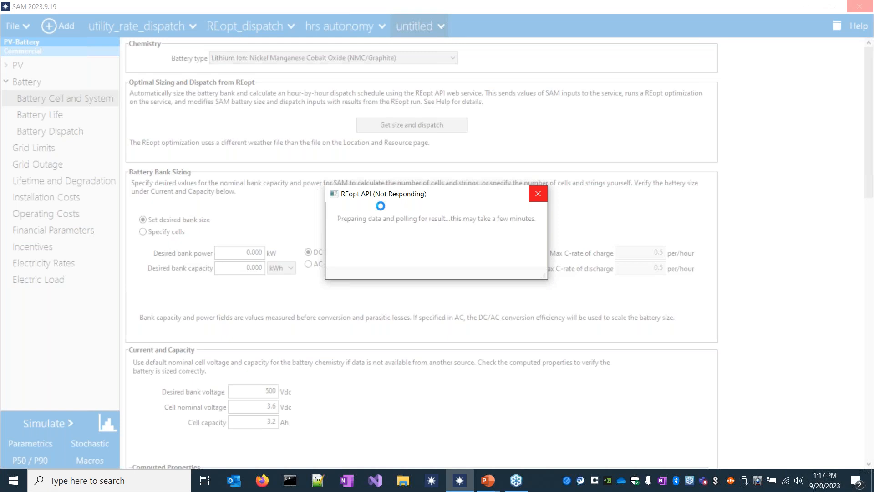
mouse_move(496, 486)
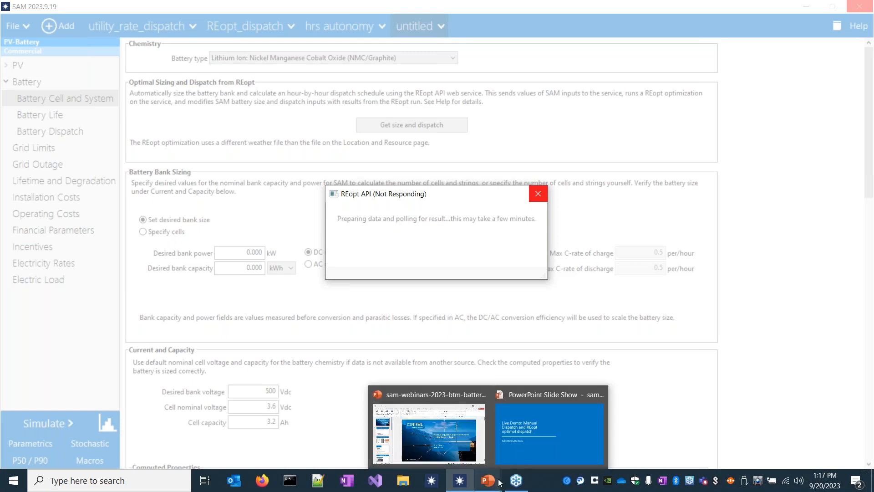
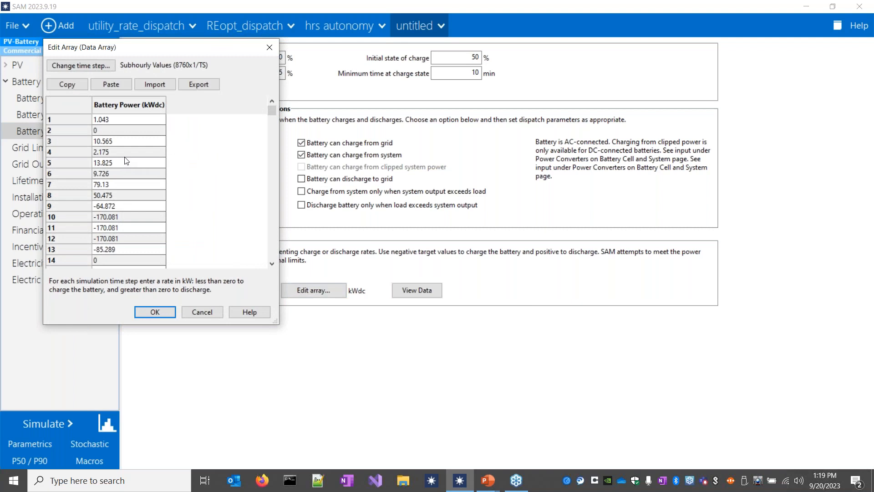
Examine the hourly charge and discharge values in the battery power targets array, then accept the array
scroll(139, 195, down, 6)
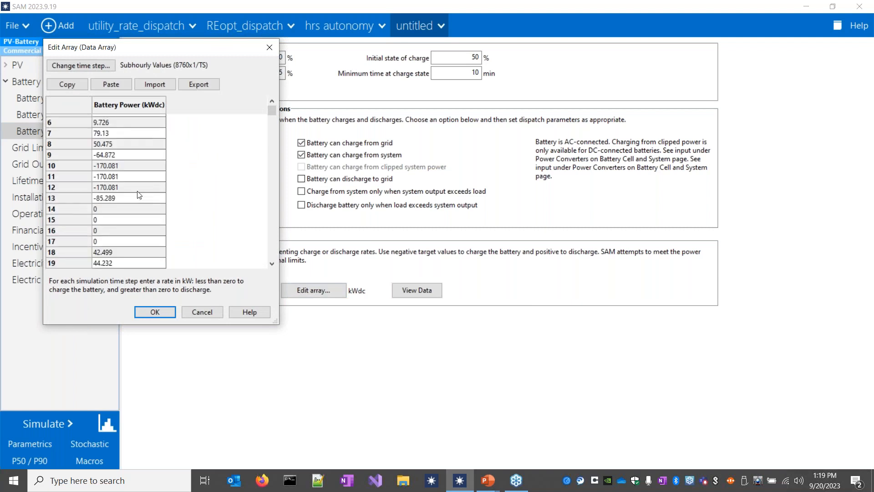
scroll(139, 195, down, 3)
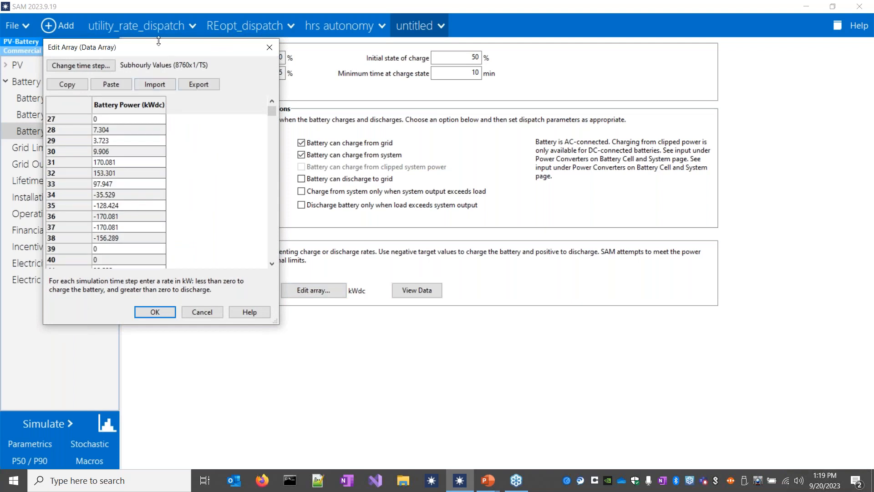
drag(162, 48, 397, 76)
scroll(380, 247, down, 3)
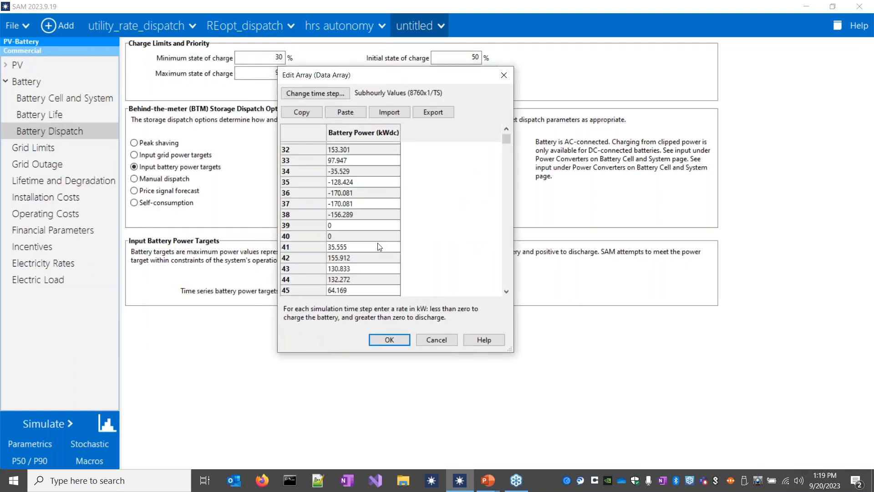
scroll(380, 247, up, 12)
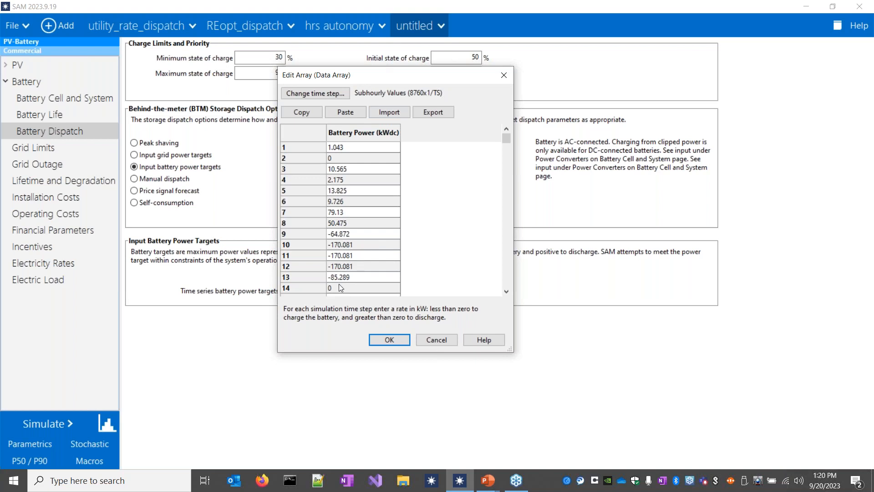
scroll(339, 277, down, 3)
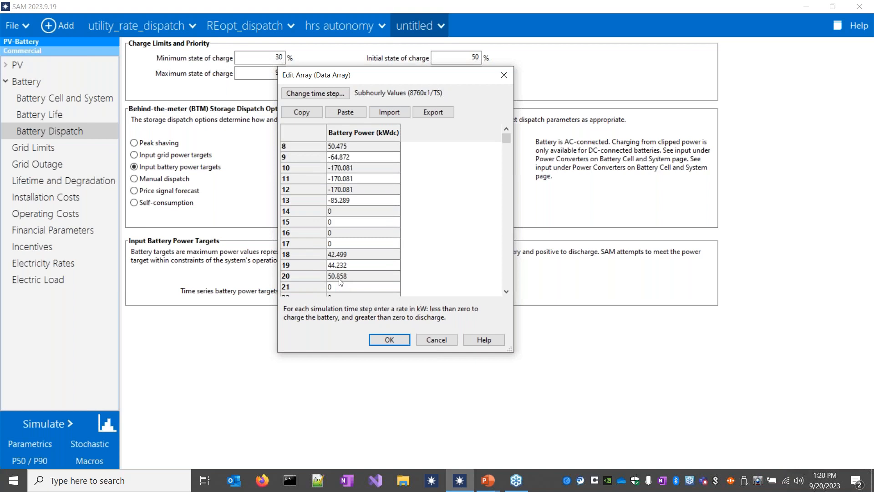
click(389, 339)
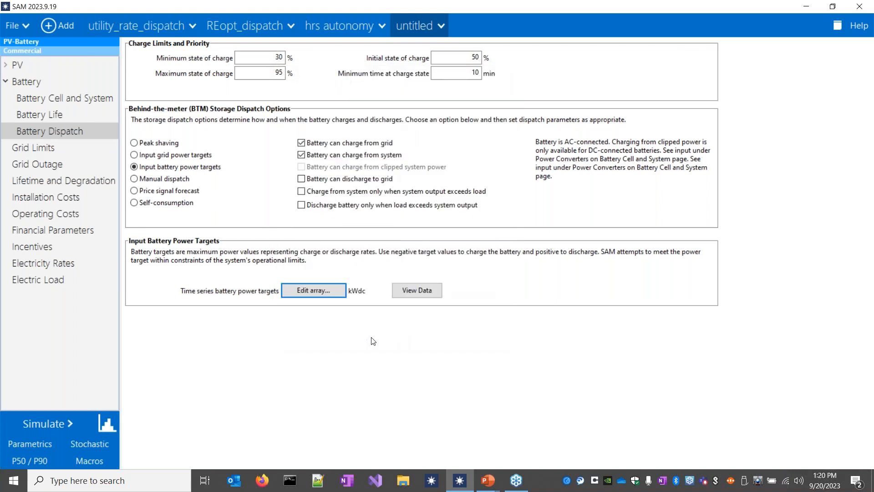
In the REopt_dispatch case, add Electricity to/from battery AC to the time series plot and narrow the range to May 1 through 3
click(234, 28)
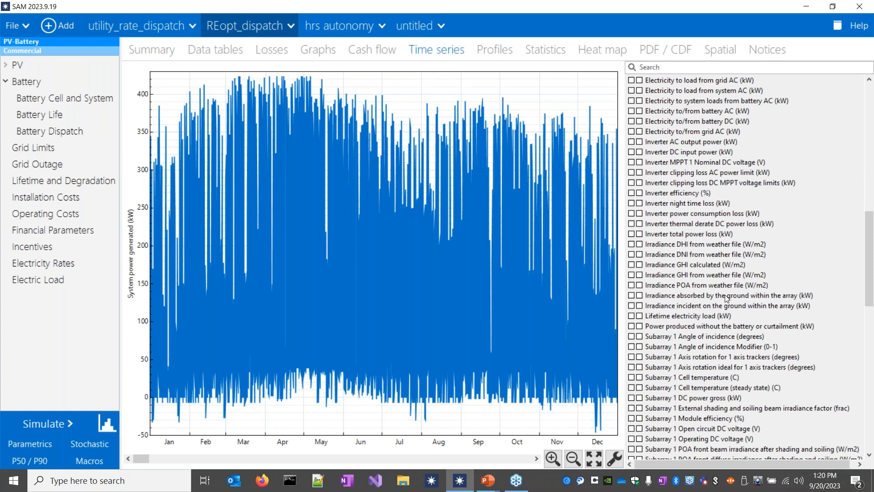
scroll(727, 298, down, 4)
scroll(727, 299, up, 7)
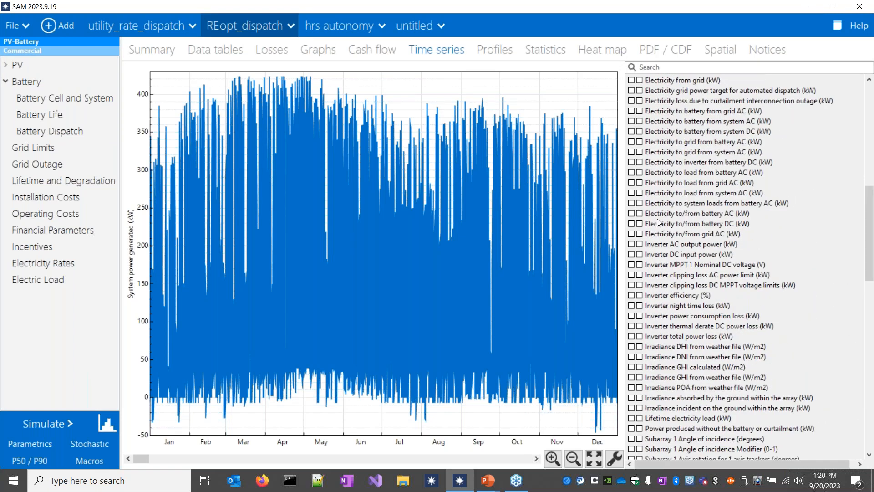
click(640, 214)
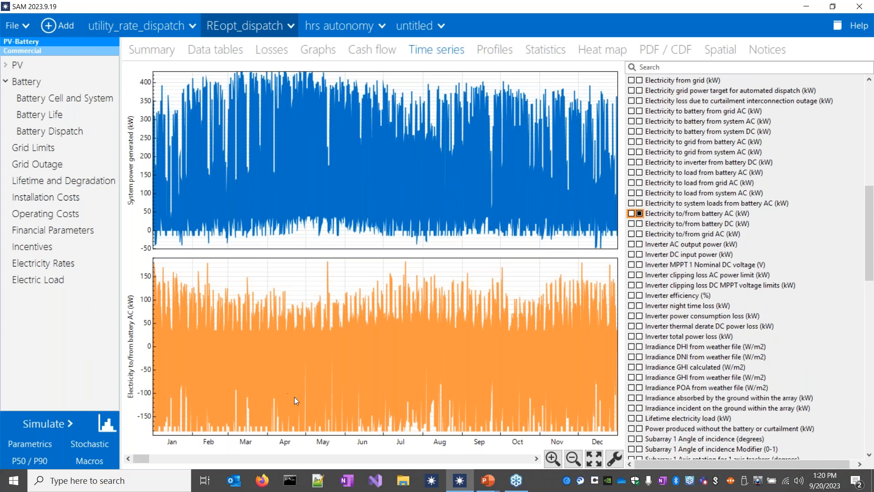
drag(306, 402, 321, 403)
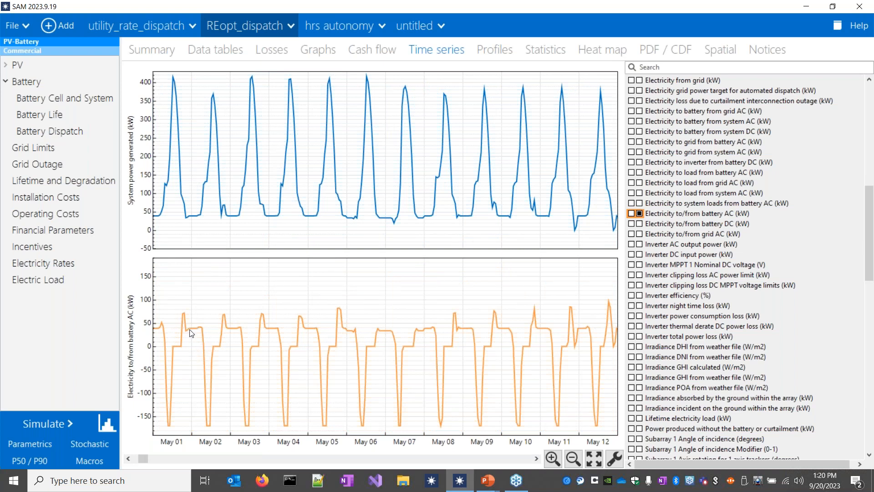
drag(155, 357, 272, 364)
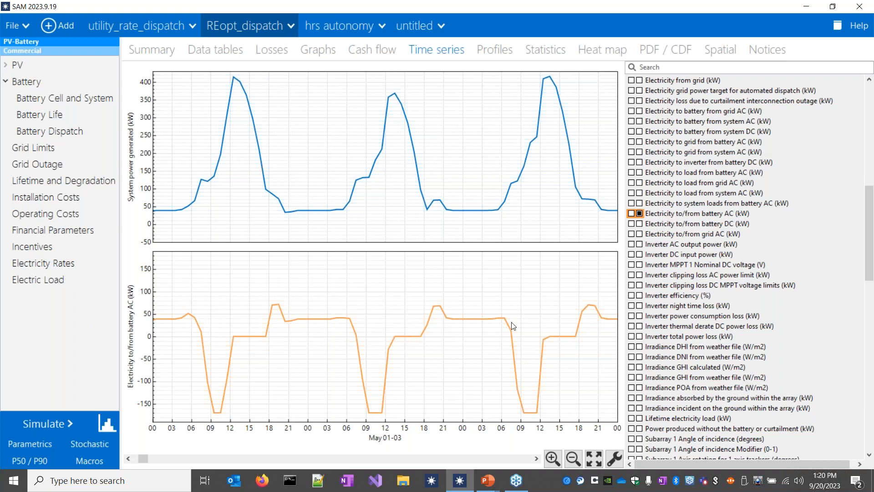
Show the monthly Demand peak with system and Demand peak without system columns in the REopt_dispatch data tables
click(225, 58)
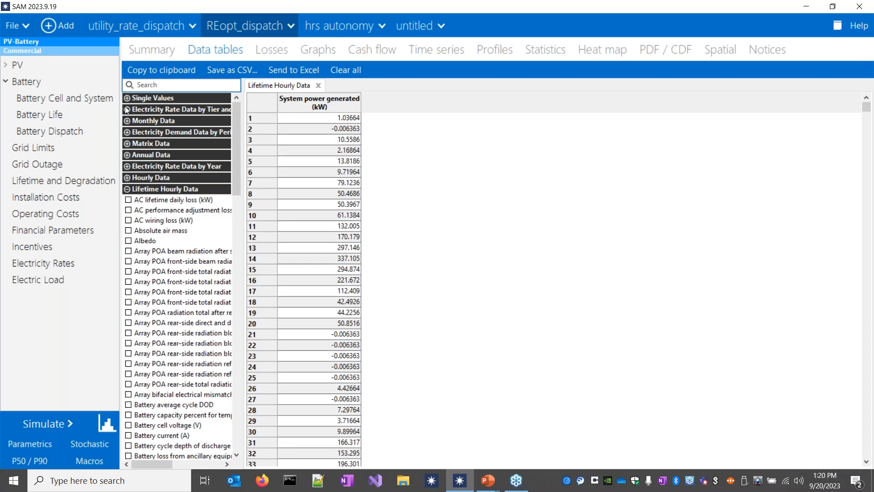
click(145, 123)
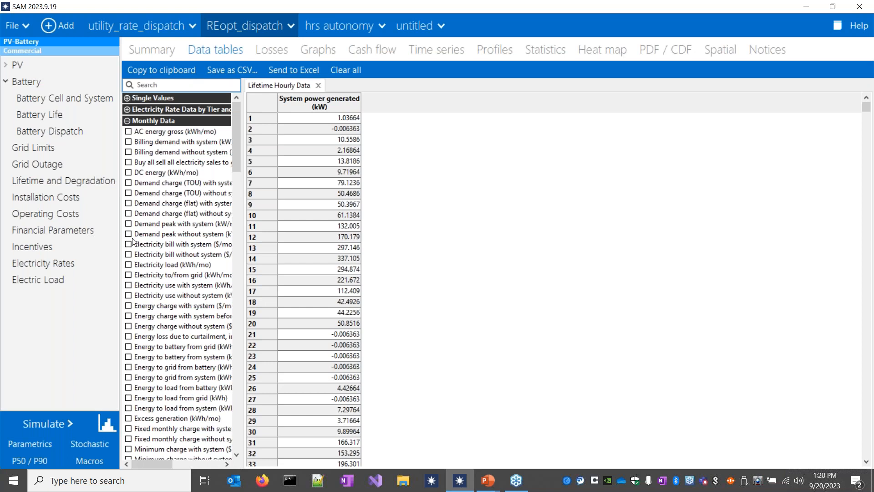
click(128, 224)
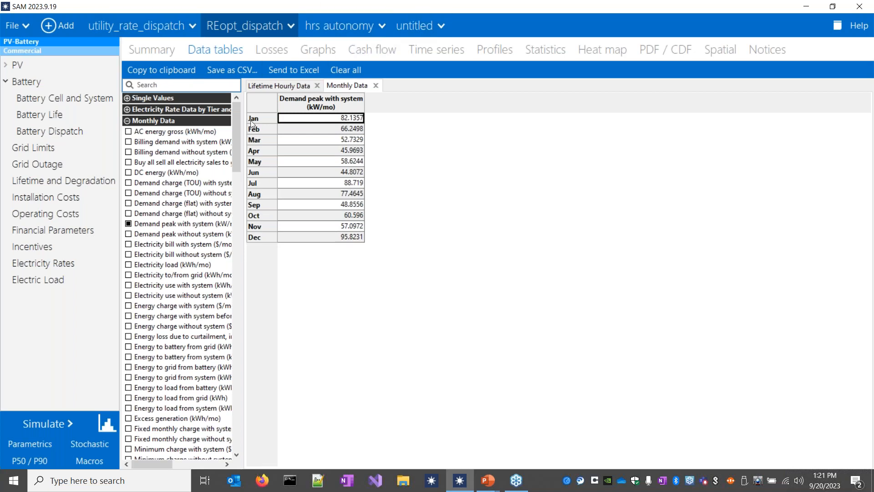
click(129, 234)
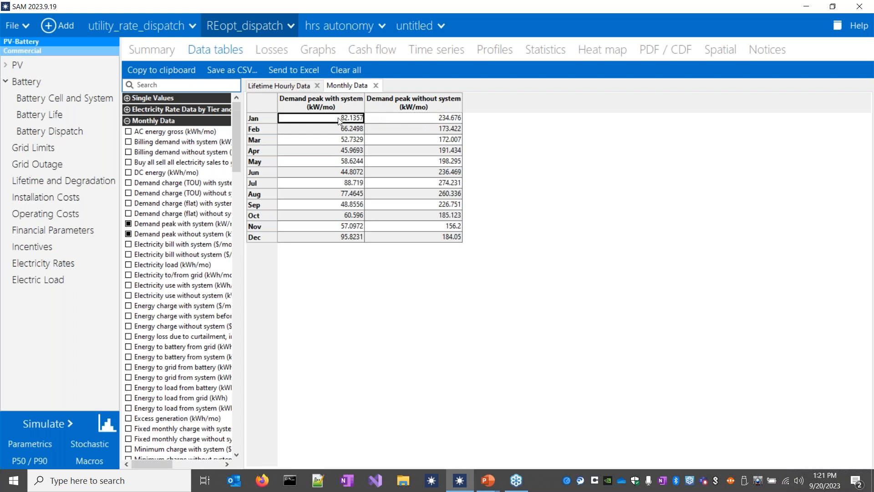
Select Peak shaving as the battery dispatch option in the untitled case and run the simulation
click(408, 25)
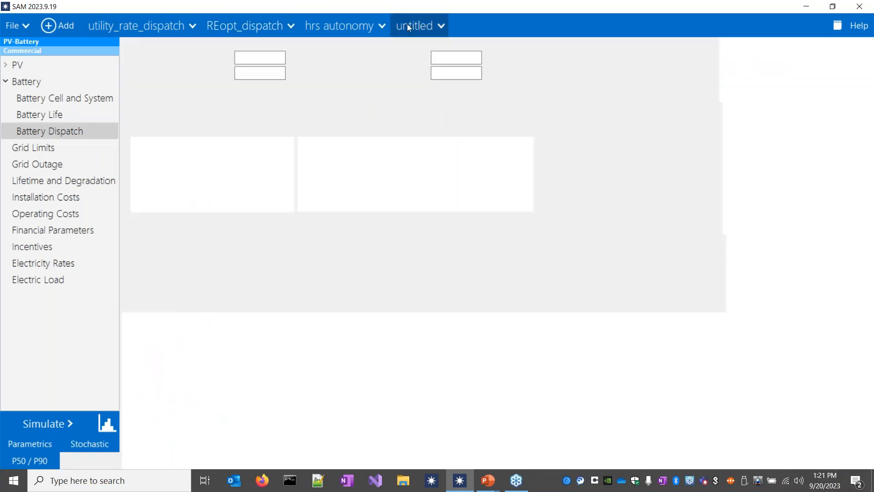
click(158, 144)
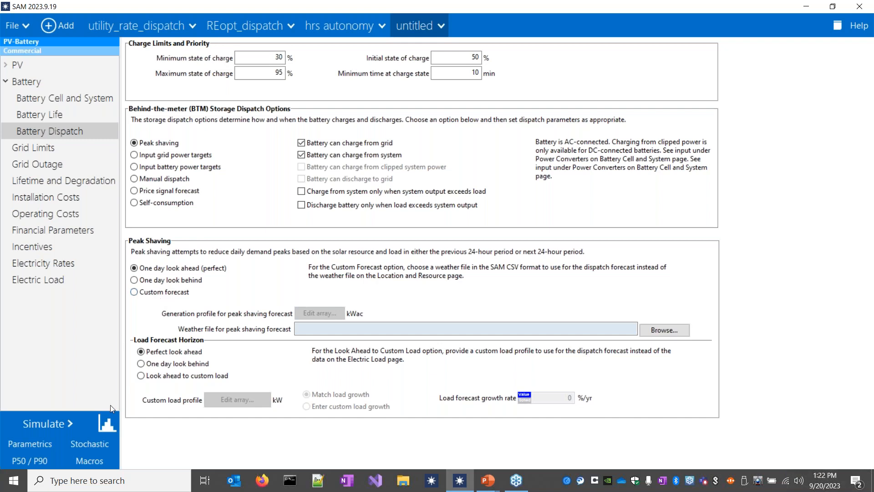
click(57, 423)
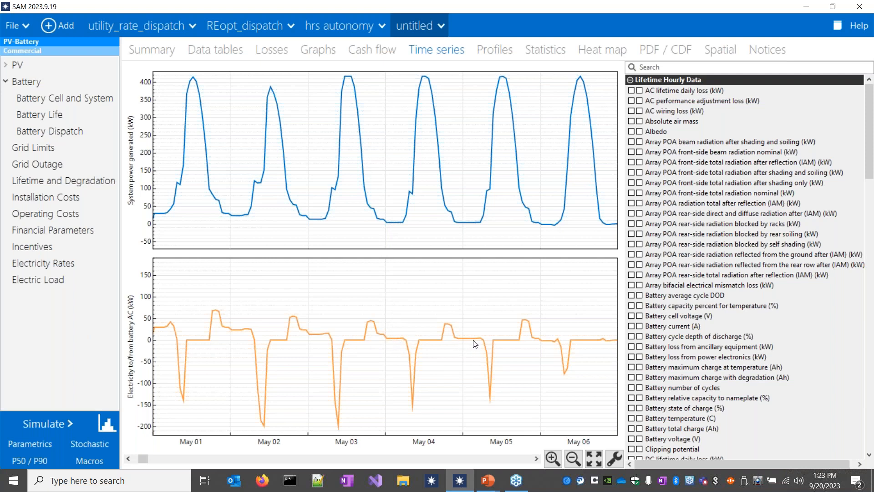
Examine several months of system power and battery operation in the time series plot, then narrow the range to May 25 through 30
click(573, 461)
click(573, 460)
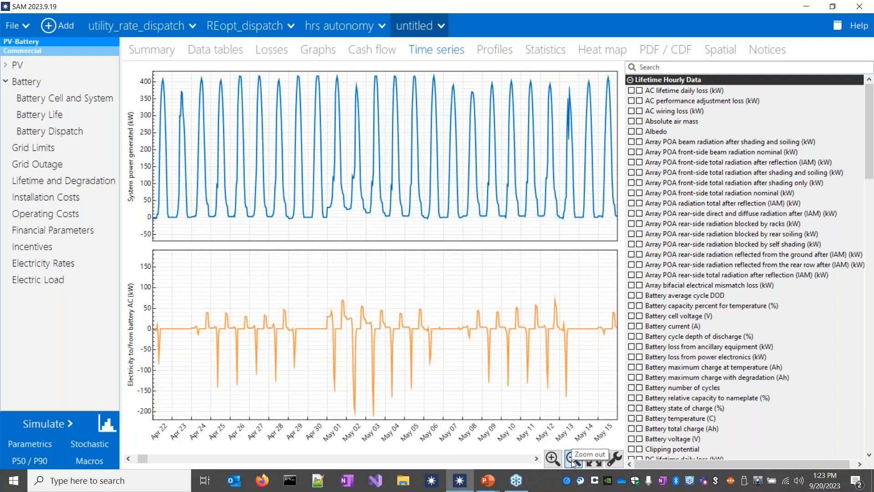
click(573, 461)
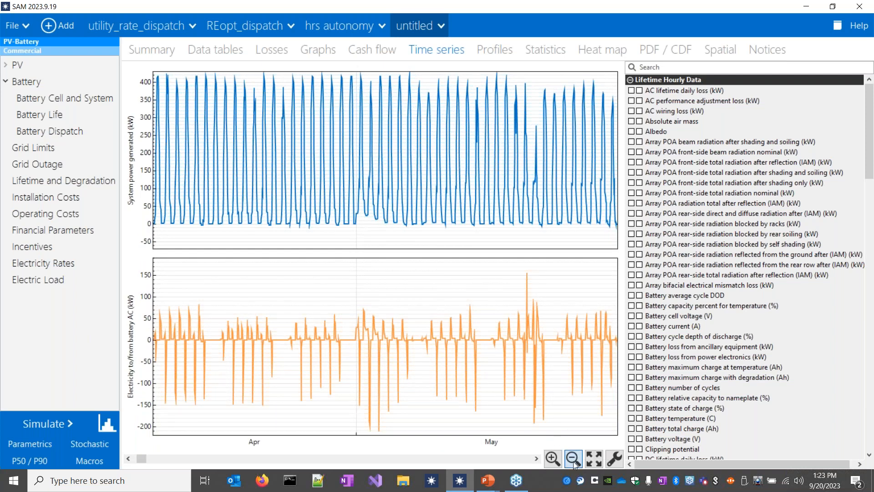
click(572, 461)
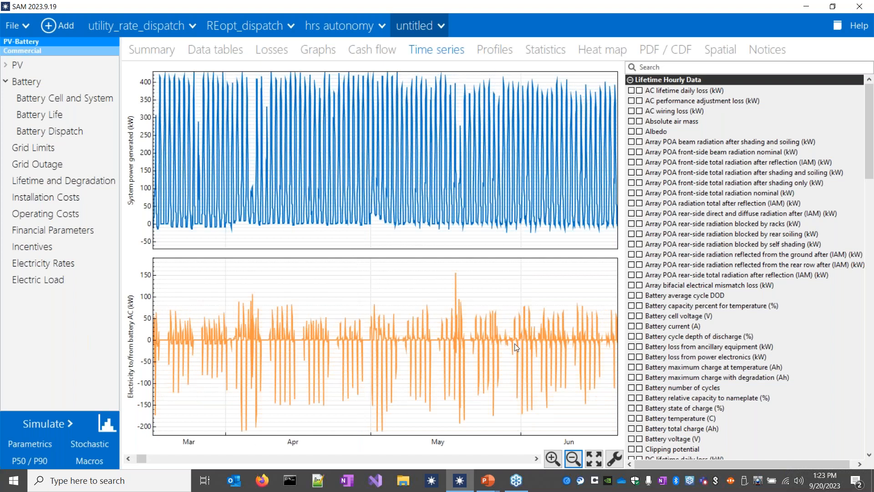
drag(516, 342, 484, 346)
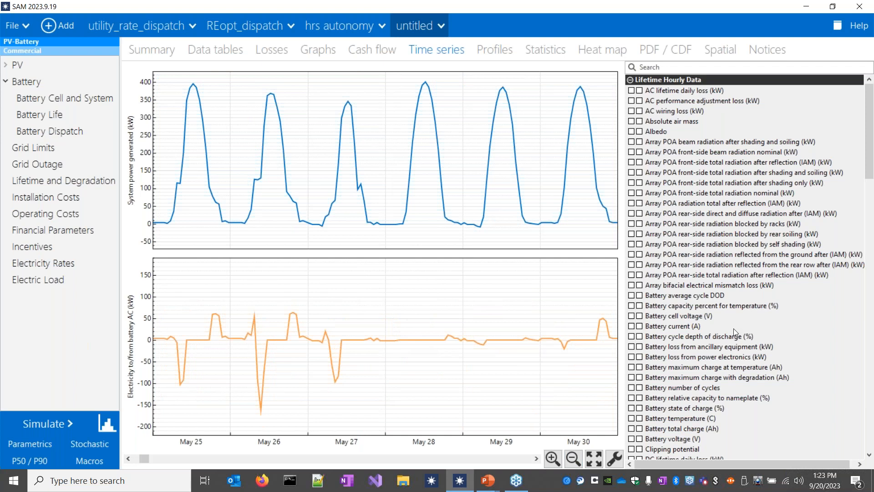
Replace System power generated with Electricity grid power target for automated dispatch in the time series plot, and widen the range to the full year
scroll(733, 329, down, 12)
scroll(733, 328, down, 15)
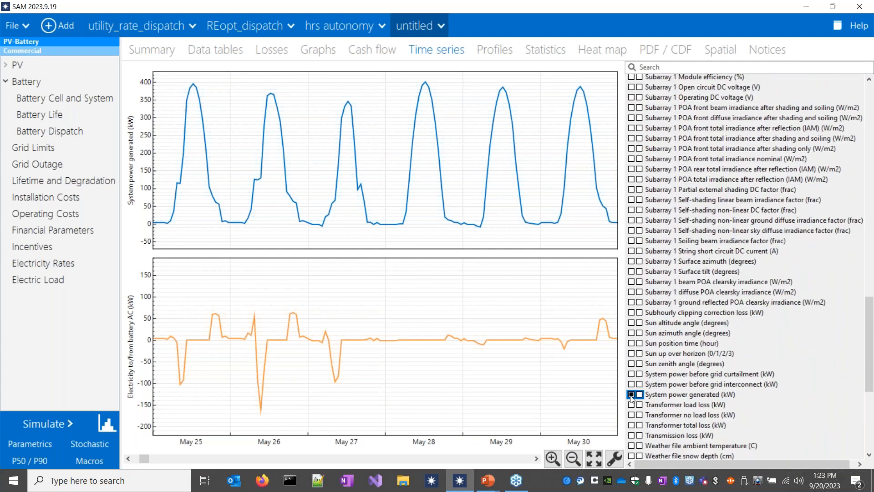
click(632, 395)
scroll(720, 327, up, 17)
scroll(720, 326, up, 2)
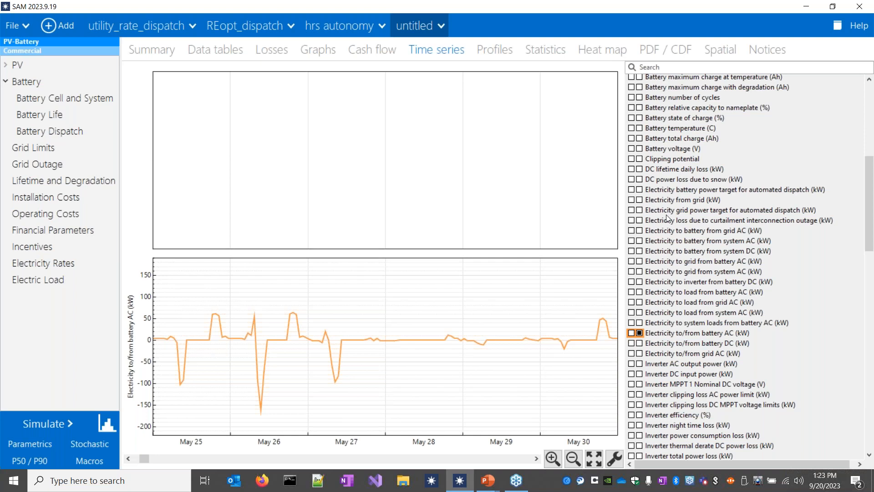
click(631, 210)
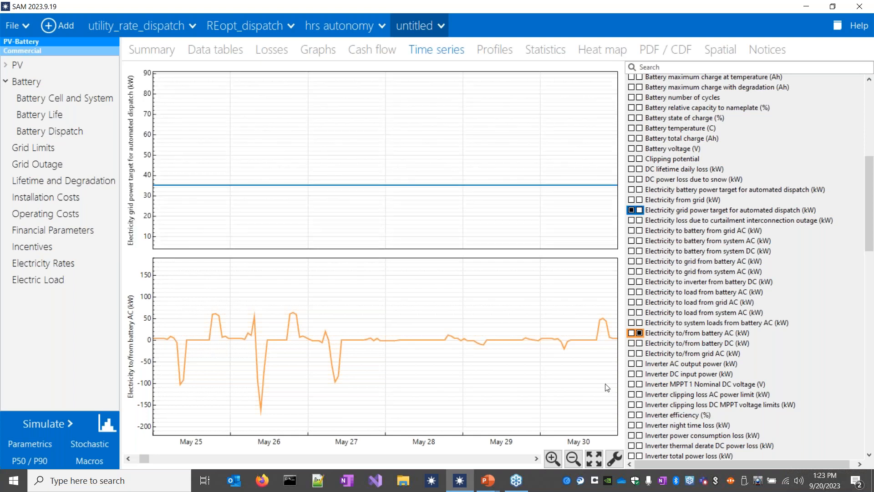
click(574, 459)
click(574, 458)
click(573, 459)
click(573, 458)
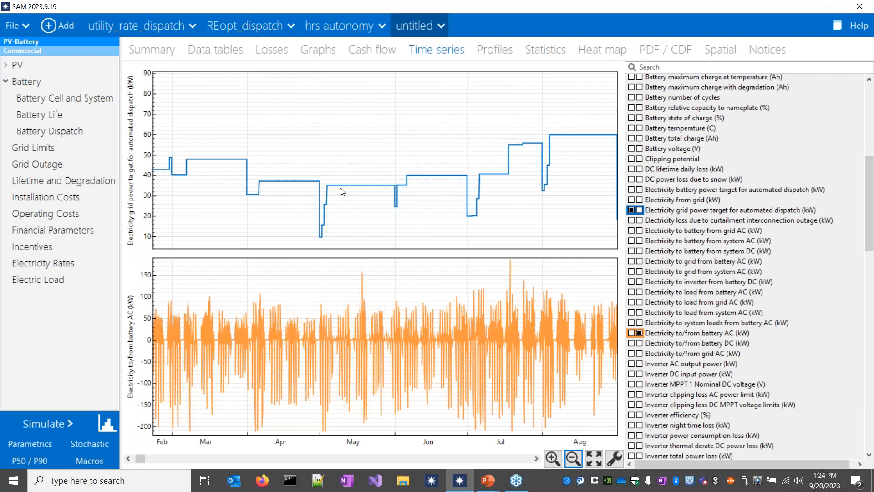
click(573, 459)
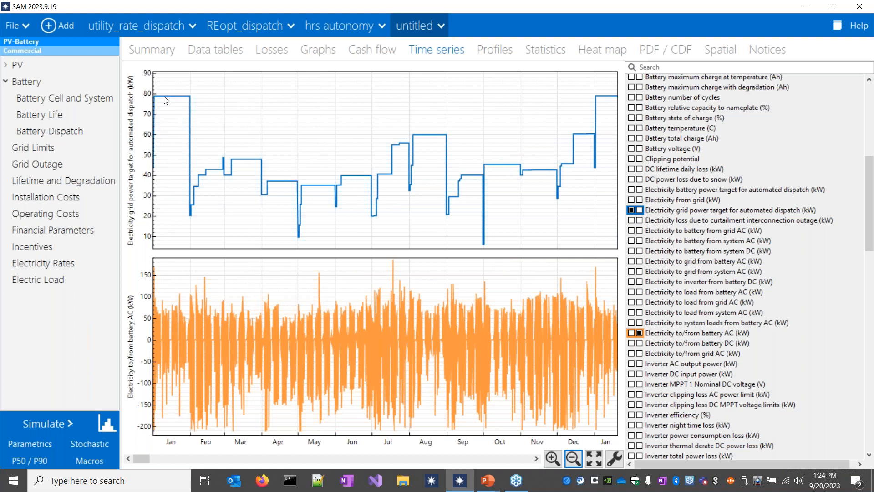
Show the monthly Demand peak with system and without system columns for the peak shaving case, then view its results summary
click(216, 54)
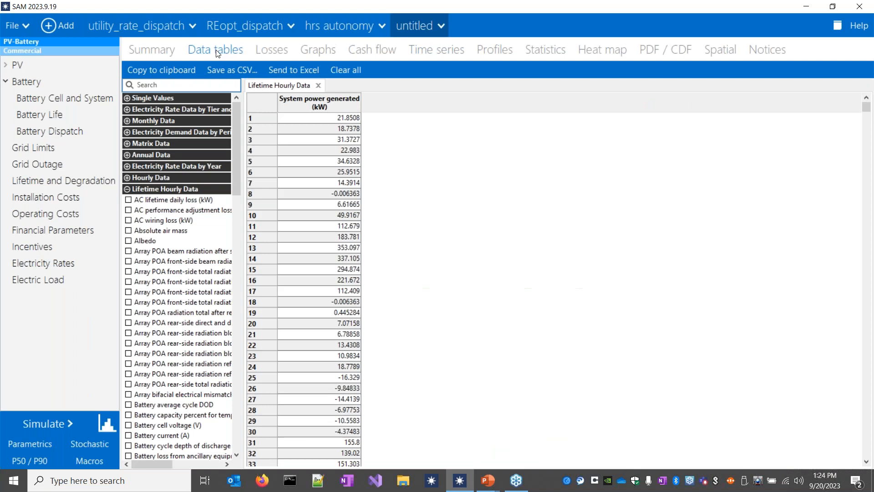
click(127, 110)
click(127, 110)
click(127, 120)
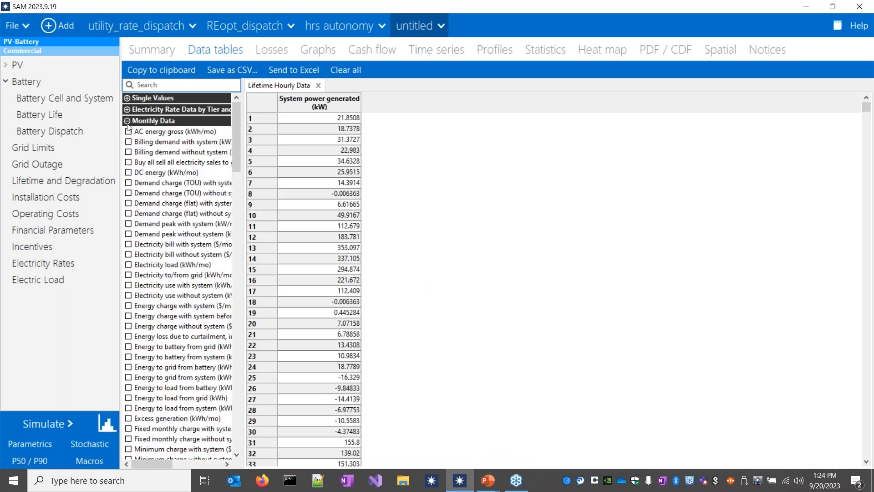
click(129, 224)
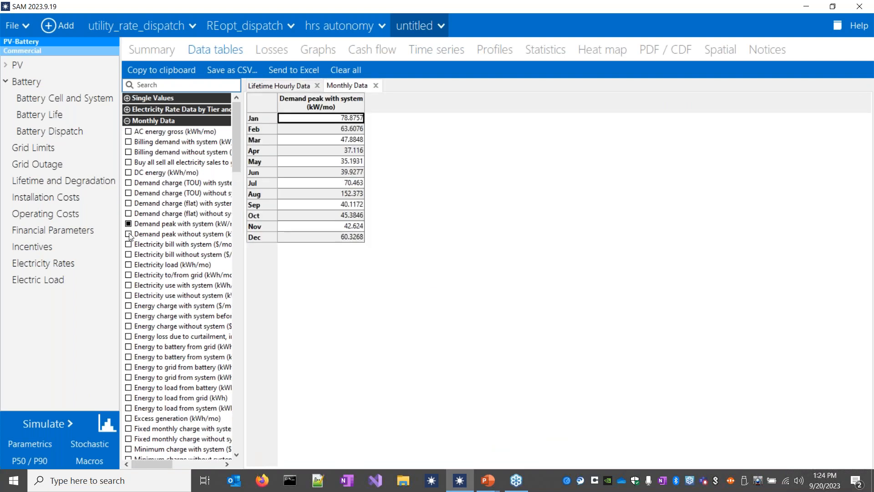
click(129, 234)
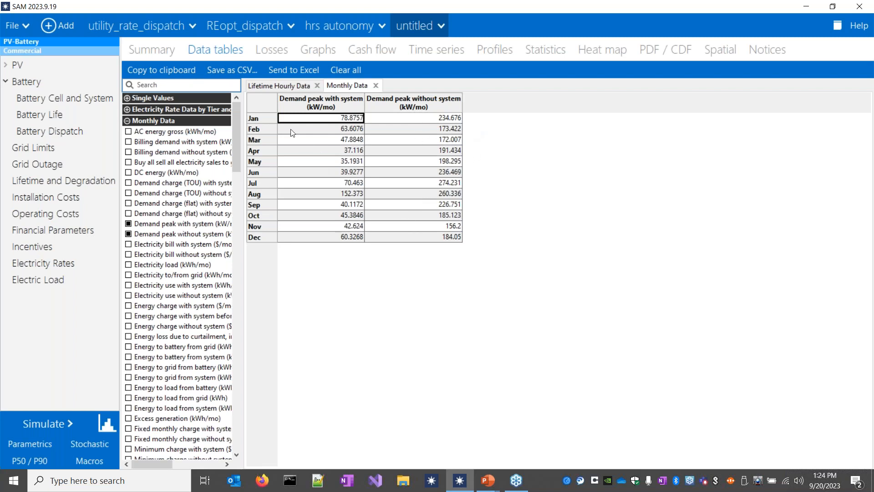
click(158, 53)
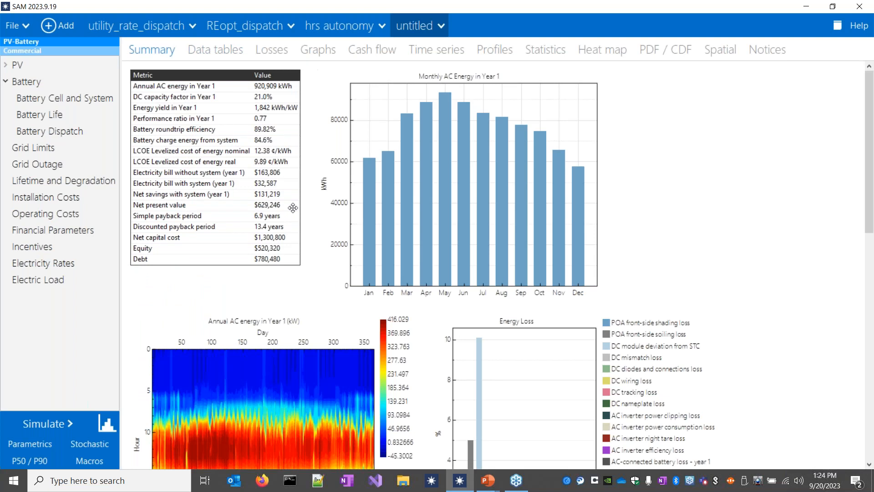
Add another case with the Detailed PV-Battery performance model and the Distributed Commercial Owner financial model
click(61, 28)
click(40, 64)
click(42, 91)
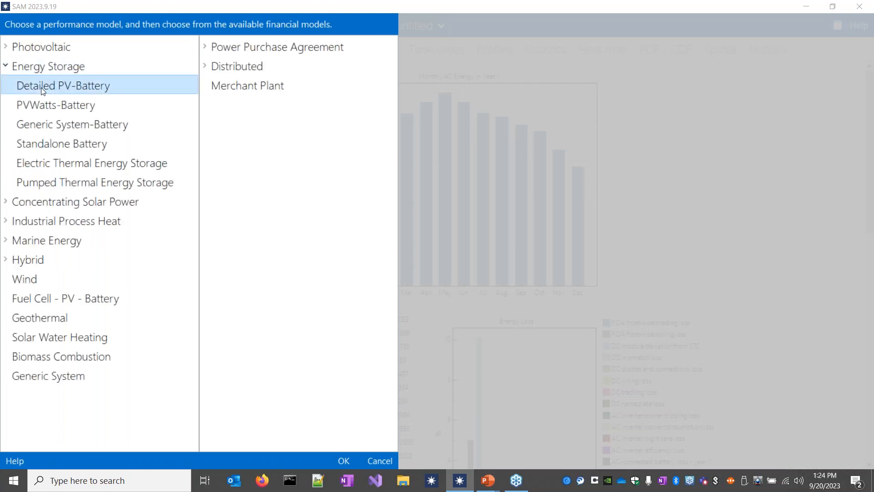
click(249, 75)
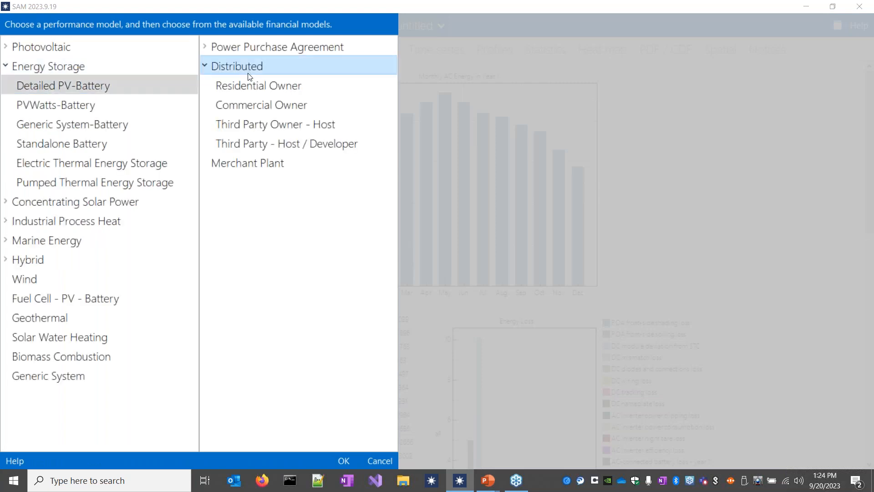
click(239, 104)
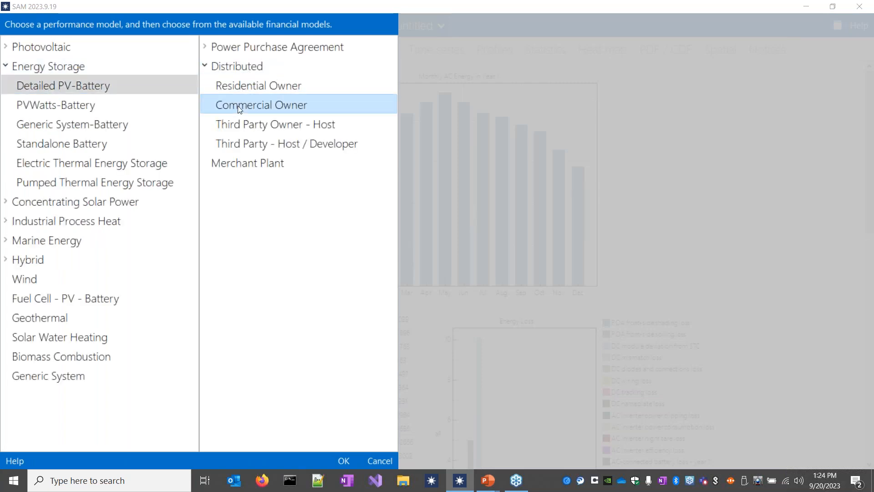
click(344, 459)
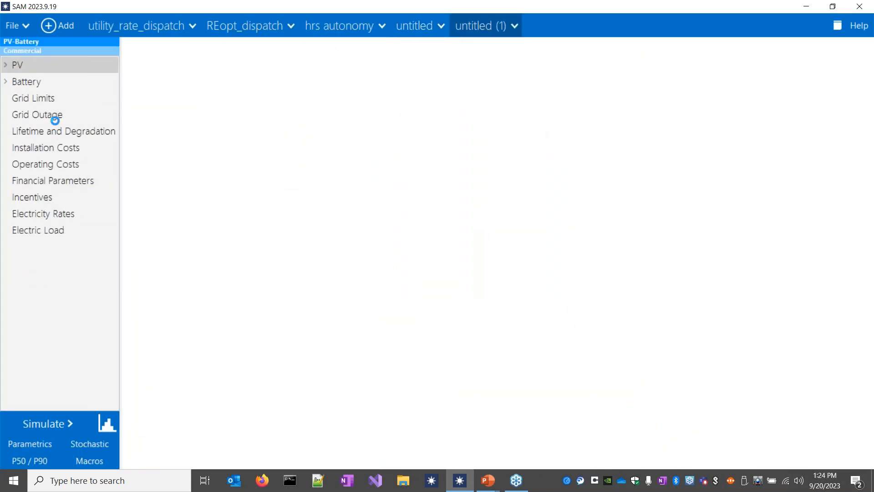
Let the new case's battery charge from the grid, clear both load-versus-system-output restrictions, and select Input grid power targets as the dispatch option
click(7, 82)
click(59, 136)
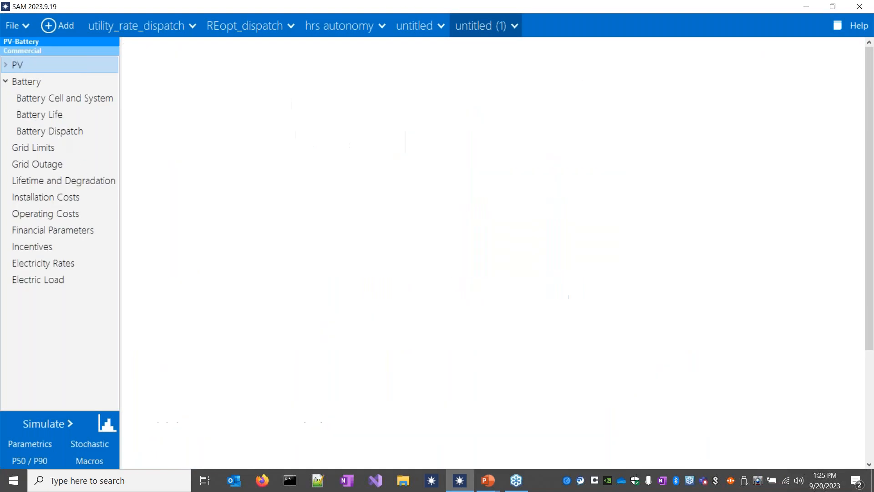
click(301, 143)
click(302, 191)
click(301, 205)
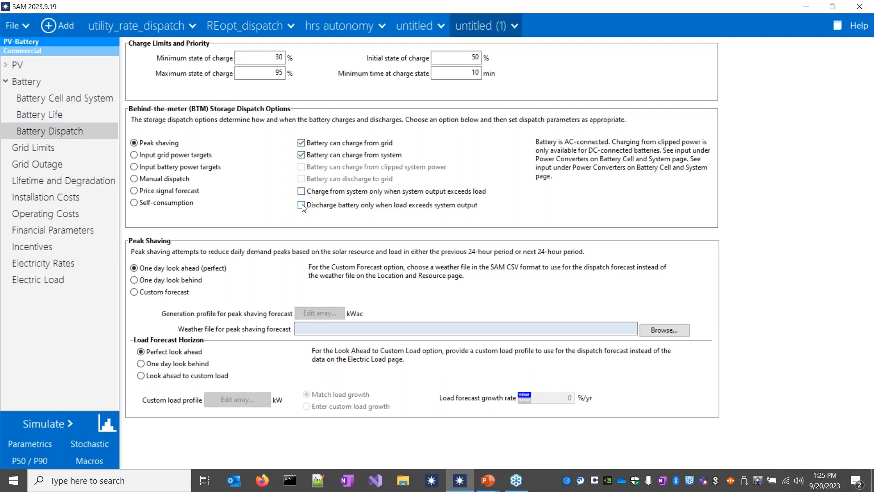
click(177, 156)
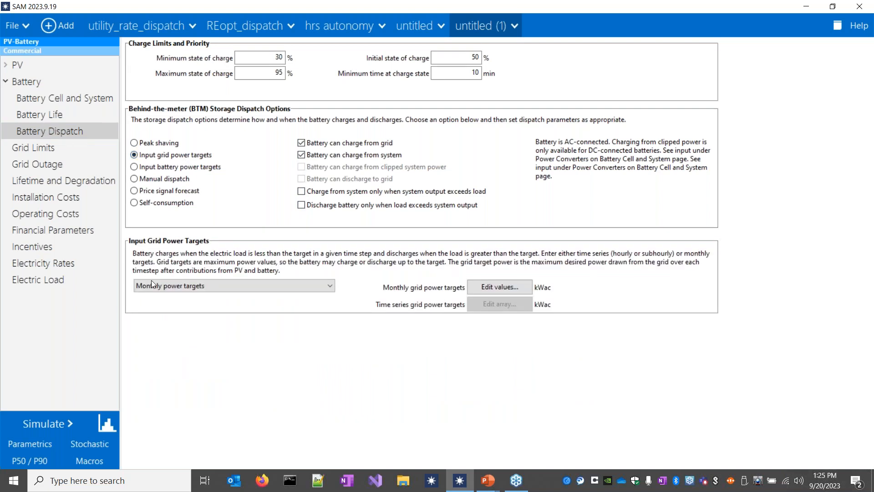
Set the monthly grid power targets to 60 kWac for every month and run the simulation
click(190, 286)
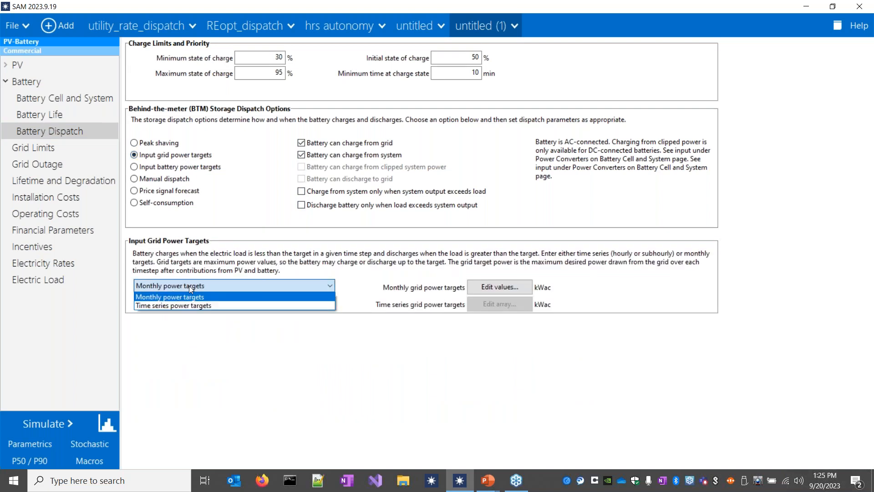
click(184, 298)
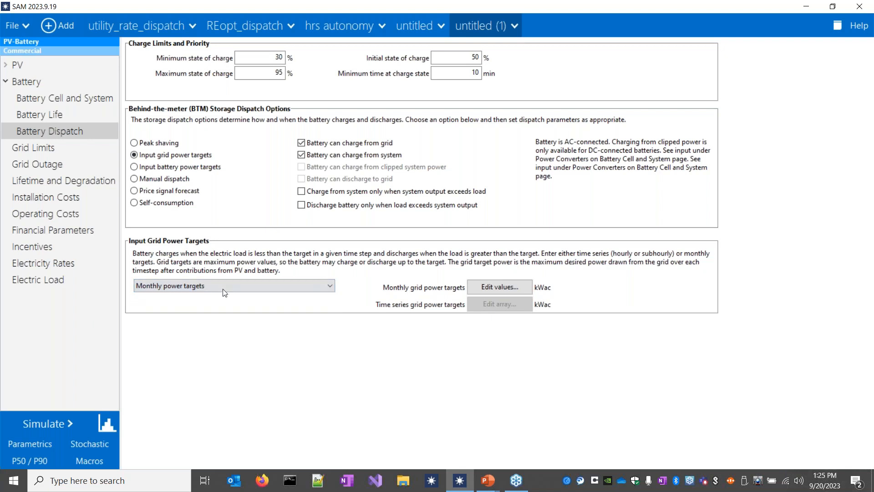
click(494, 288)
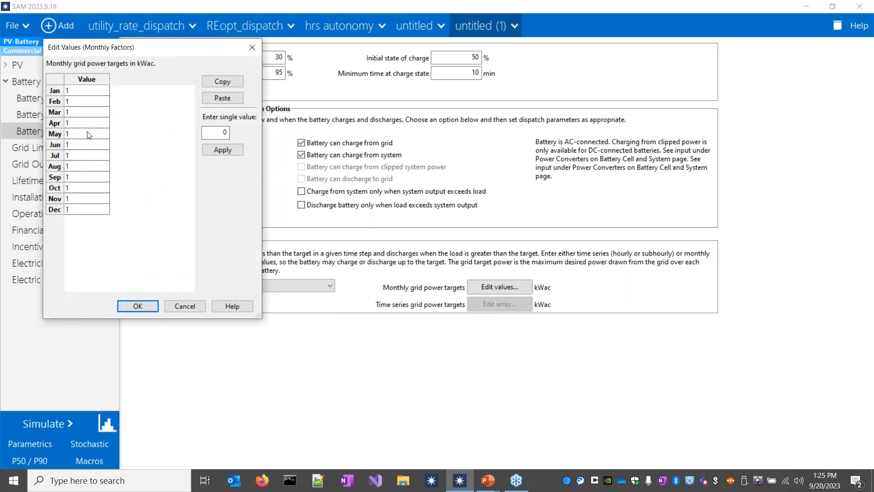
click(222, 133)
click(222, 151)
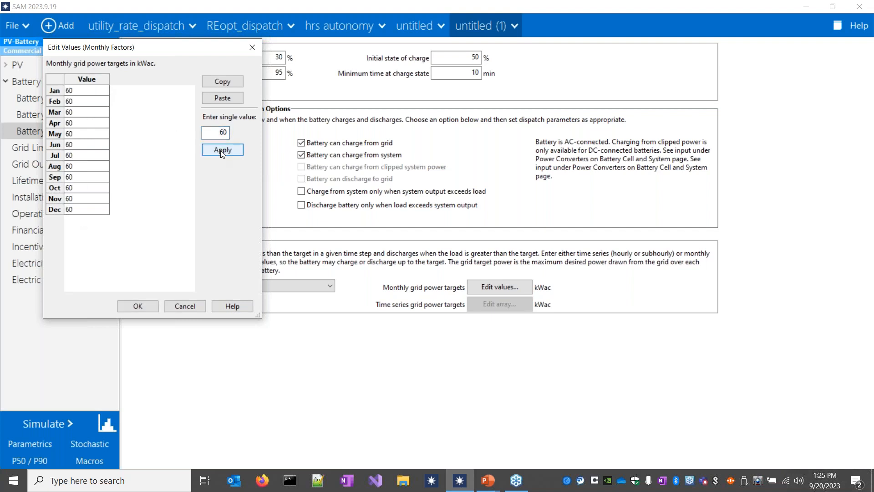
click(137, 310)
click(72, 427)
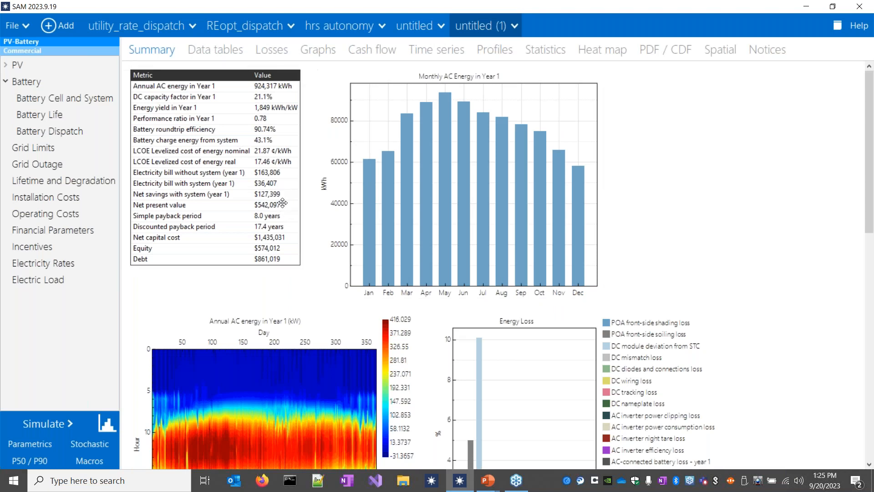
Show the monthly Demand peak with system and Demand peak without system columns for the grid power targets case
click(214, 49)
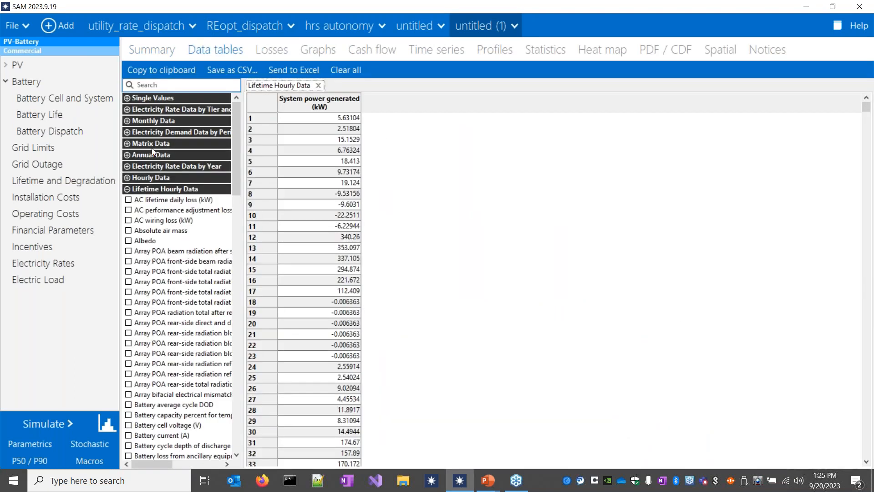
click(127, 123)
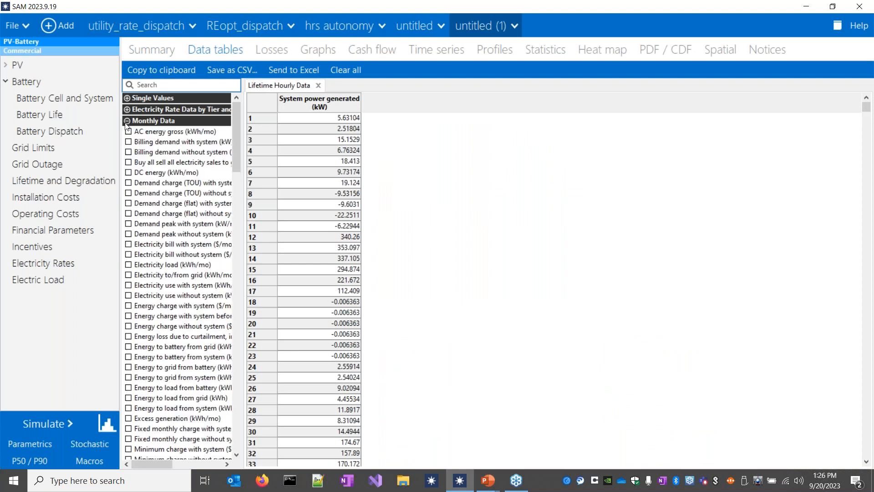
click(129, 224)
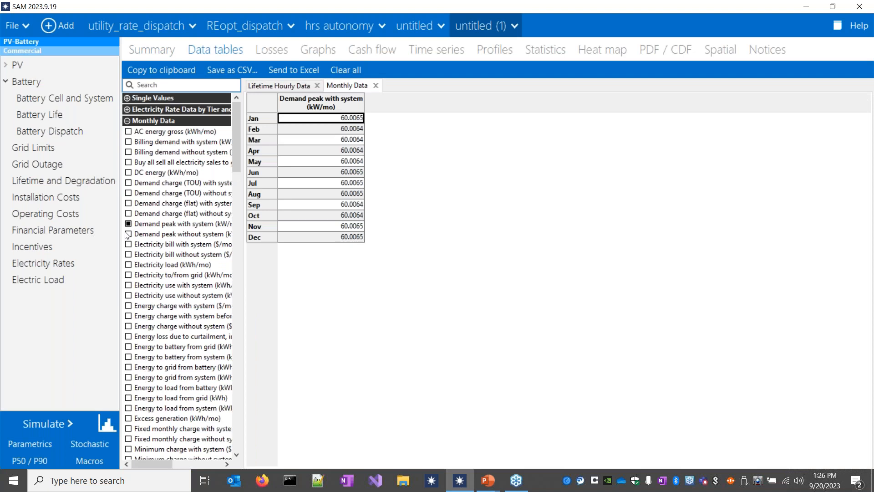
click(129, 234)
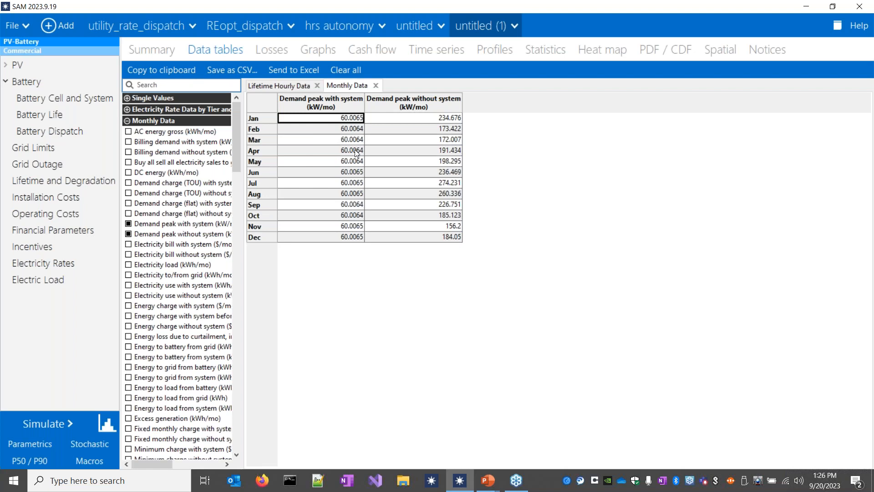
Change the battery dispatch option of the grid power targets case to Self-consumption
click(71, 133)
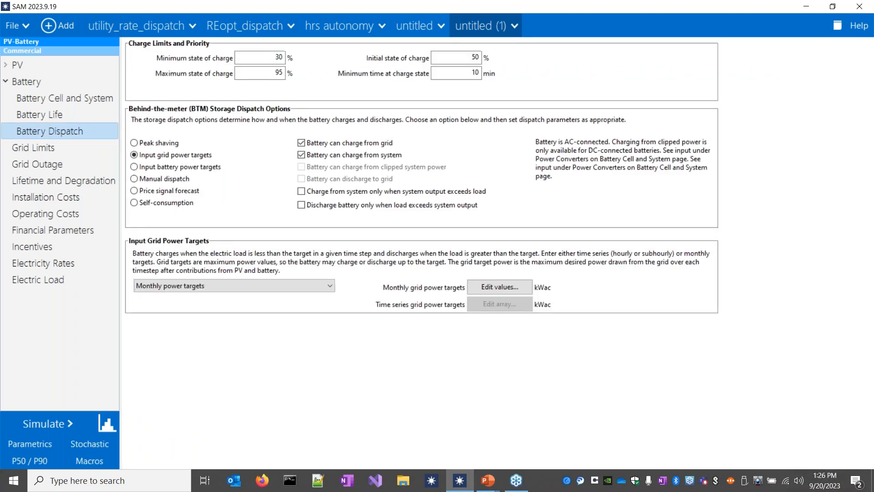
click(152, 206)
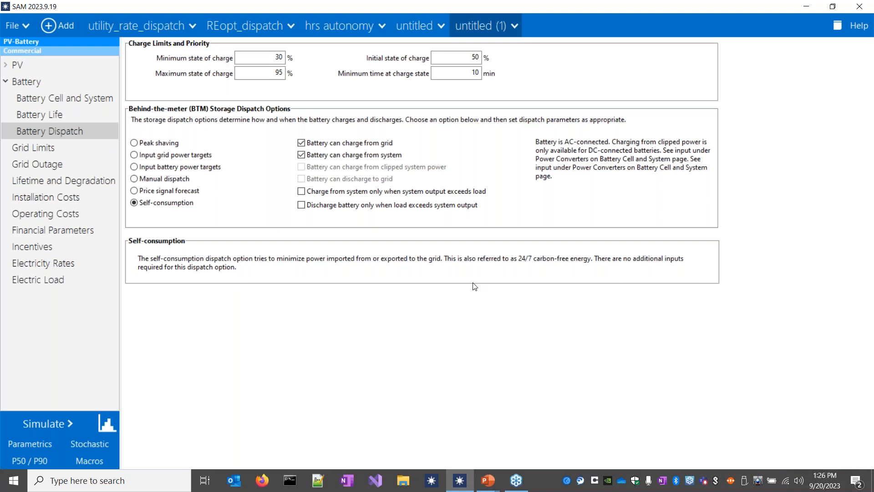
Run the self-consumption case and plot Electricity grid power target for automated dispatch on the lower time series graph
click(56, 417)
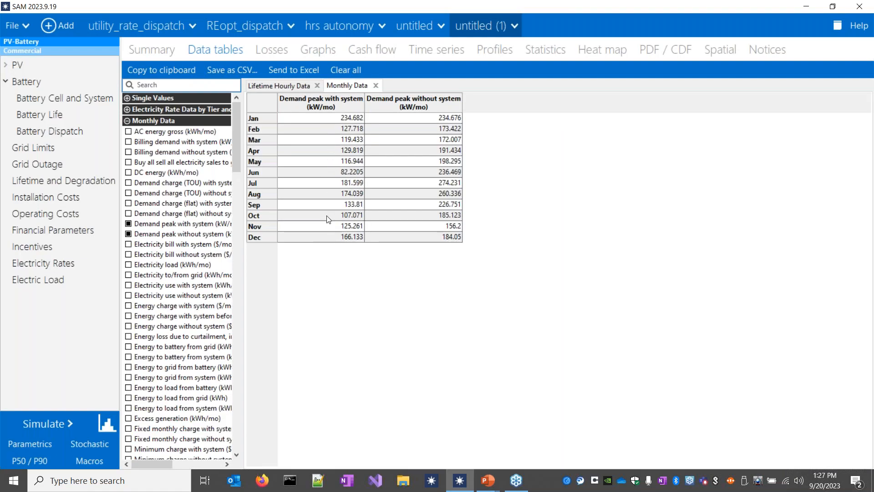
click(434, 53)
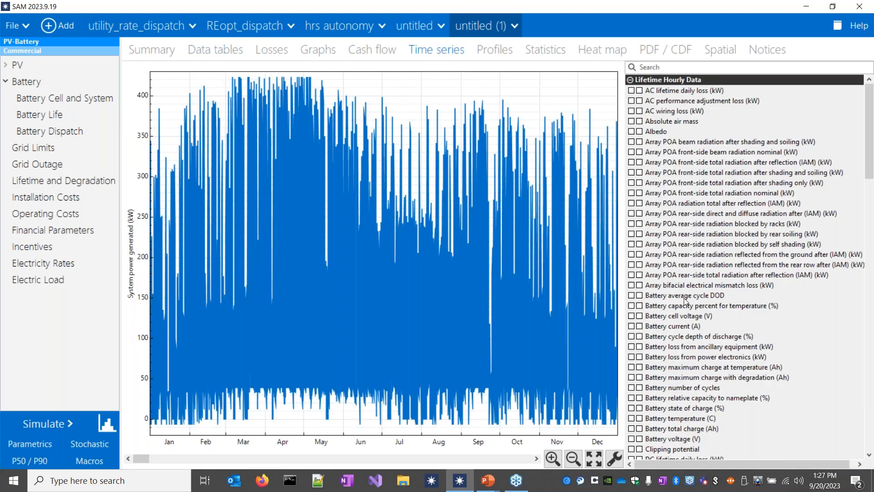
scroll(685, 302, down, 1)
scroll(686, 302, down, 3)
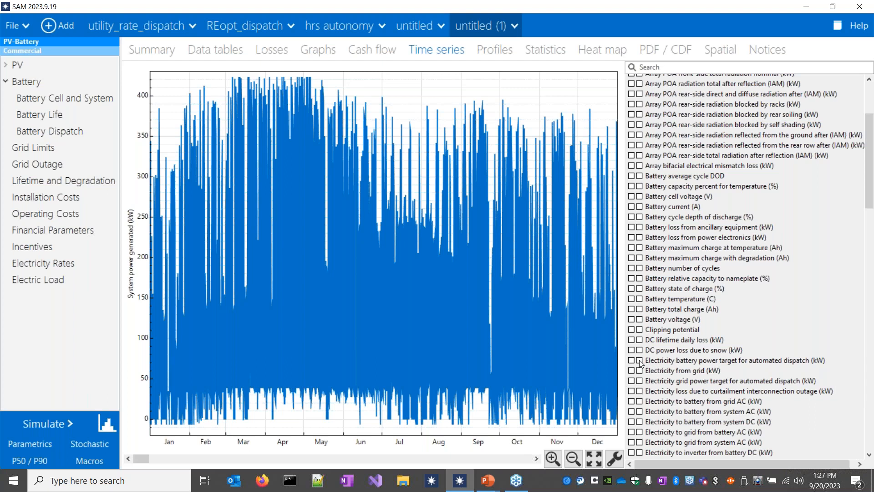
click(640, 360)
click(640, 360)
click(639, 381)
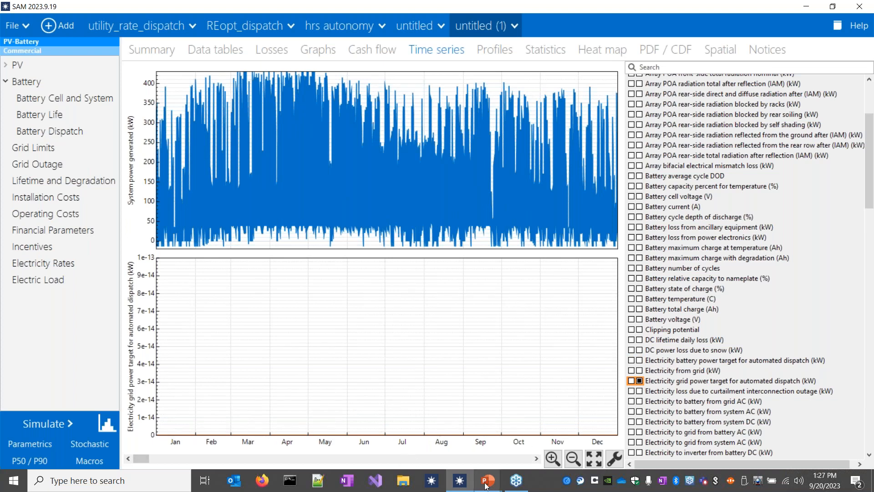
Switch to the PowerPoint slideshow and advance from the Grid Power Target slide to Price Signals Dispatch
mouse_move(487, 480)
click(524, 447)
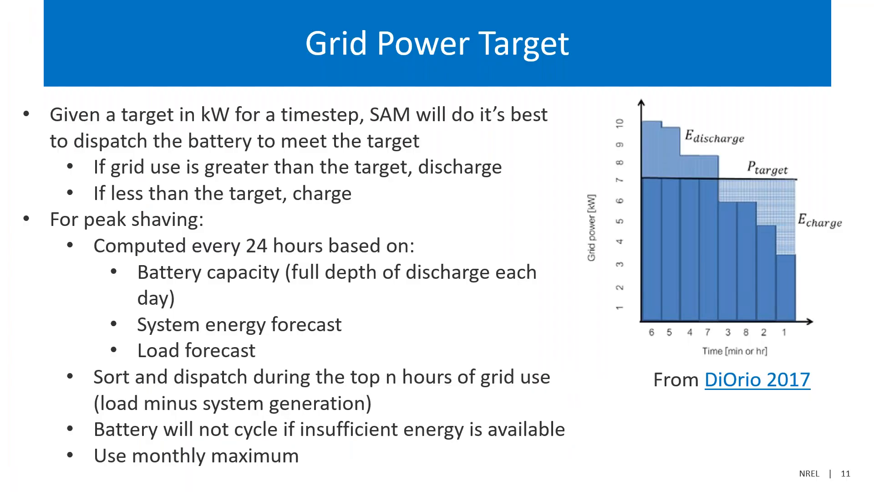
key(Right)
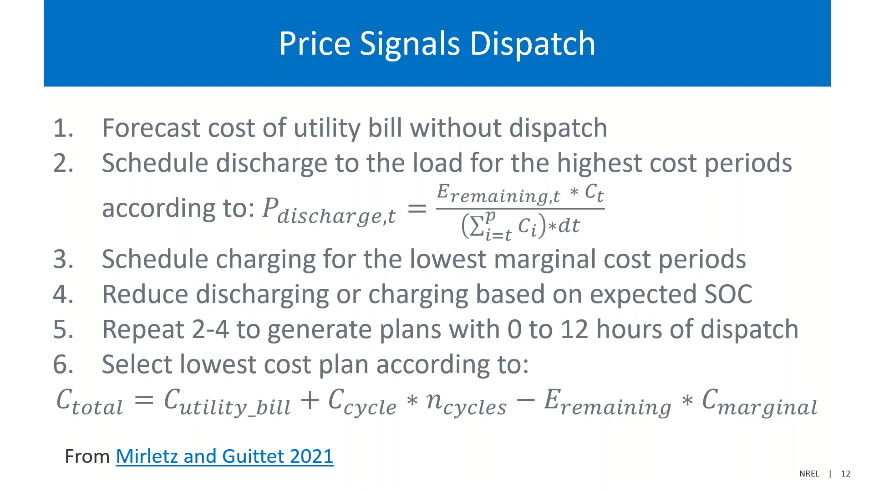
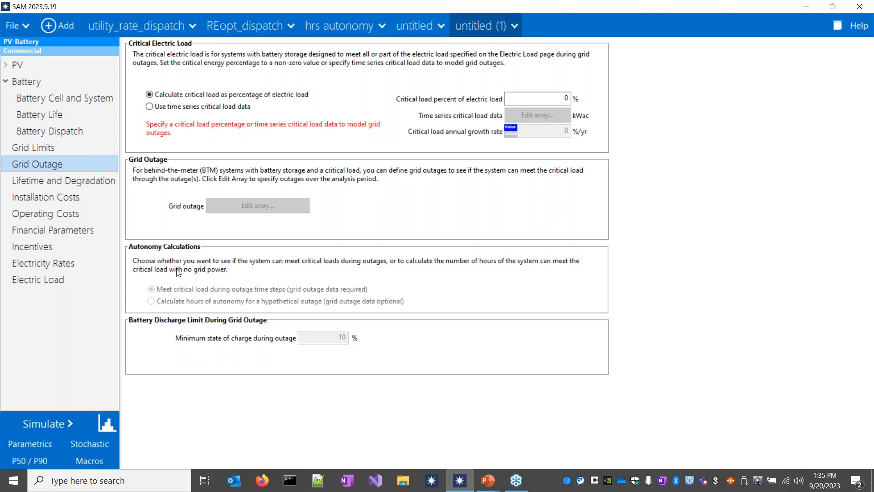
Set the critical load to 50% of the electric load and check the monthly critical energy in the electric load summary
click(541, 98)
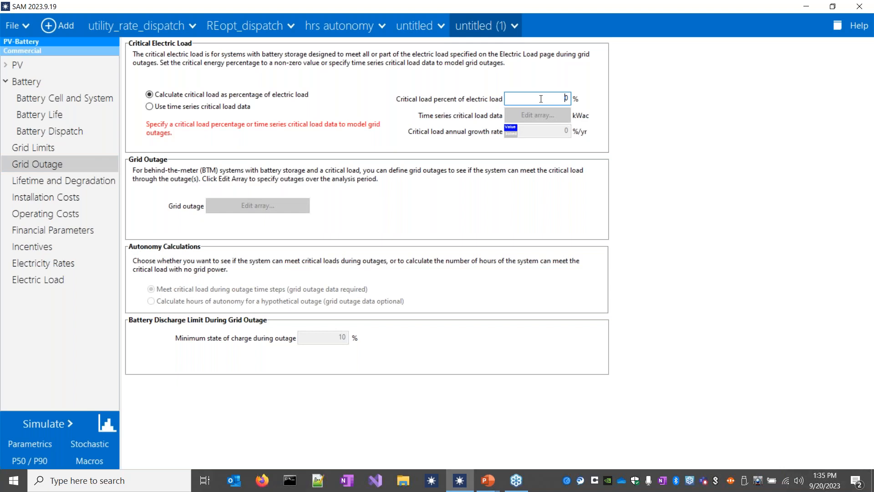
text(50)
key(Return)
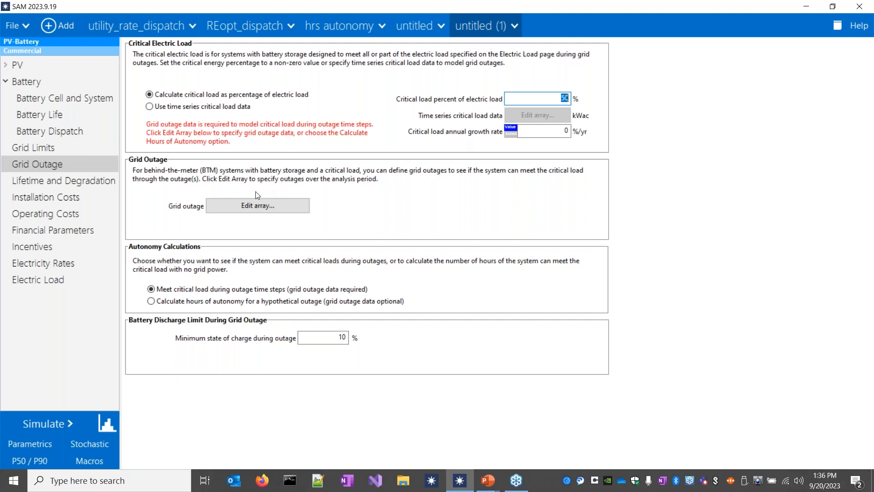
click(39, 281)
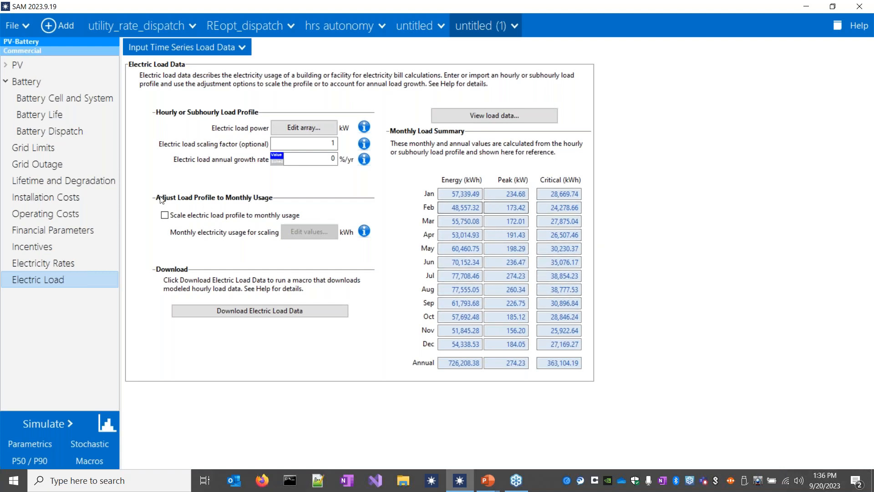
click(66, 166)
Define a grid outage by entering 1 for time steps 12 through 15 in the grid outage array and accept it
click(265, 206)
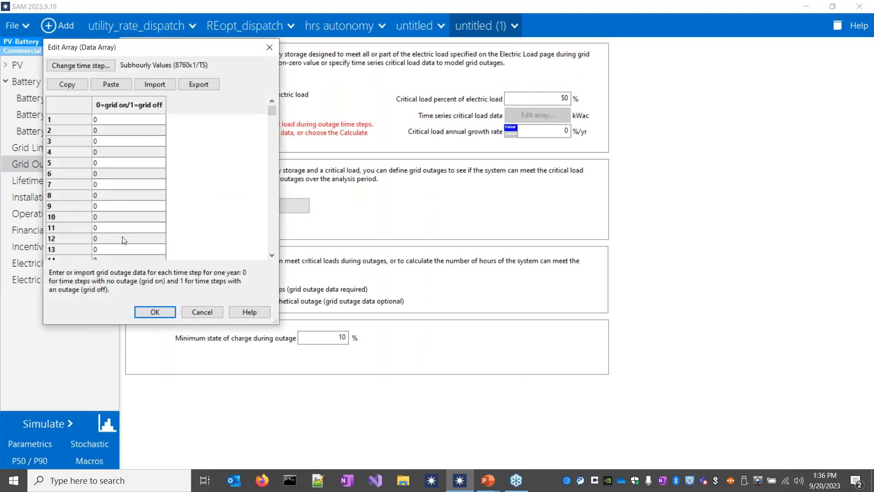
click(115, 141)
scroll(109, 185, down, 3)
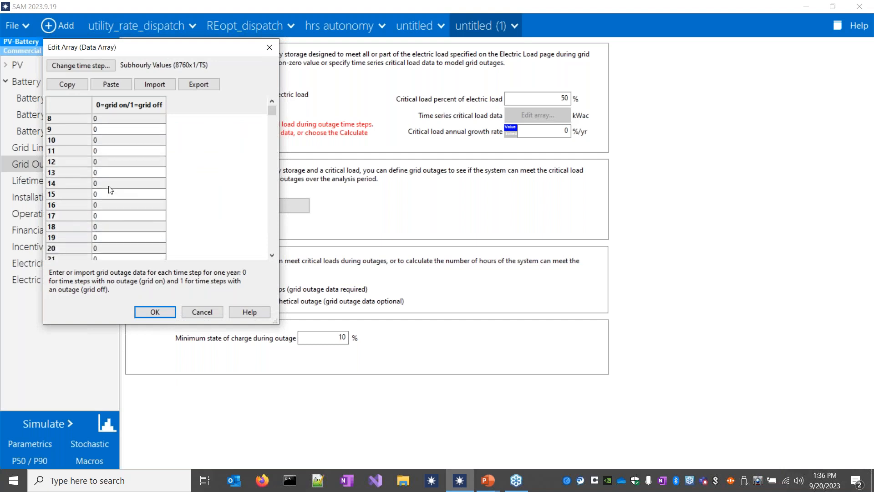
click(104, 163)
text(11)
key(BackSpace)
key(Return)
click(104, 173)
text(1)
key(Return)
click(100, 185)
text(1)
click(154, 312)
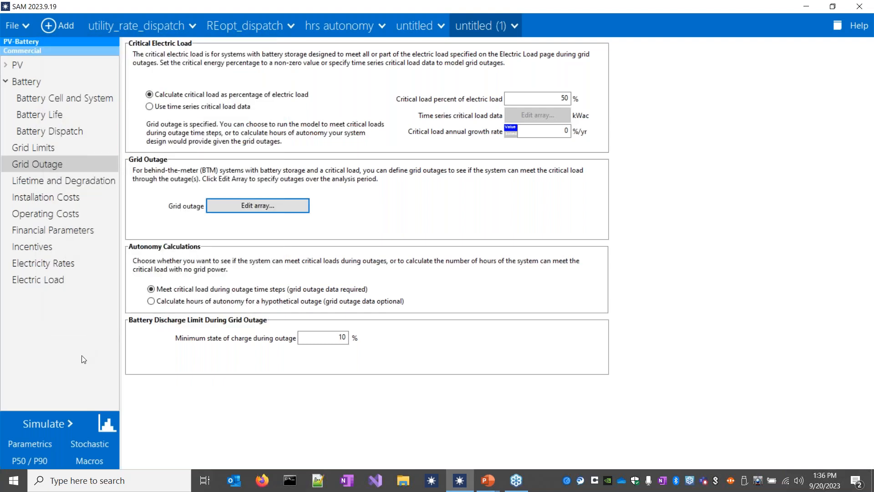
Run the simulation and plot Critical load in this timestep on the upper graph and Critical load unmet in this timestep on the lower
click(64, 419)
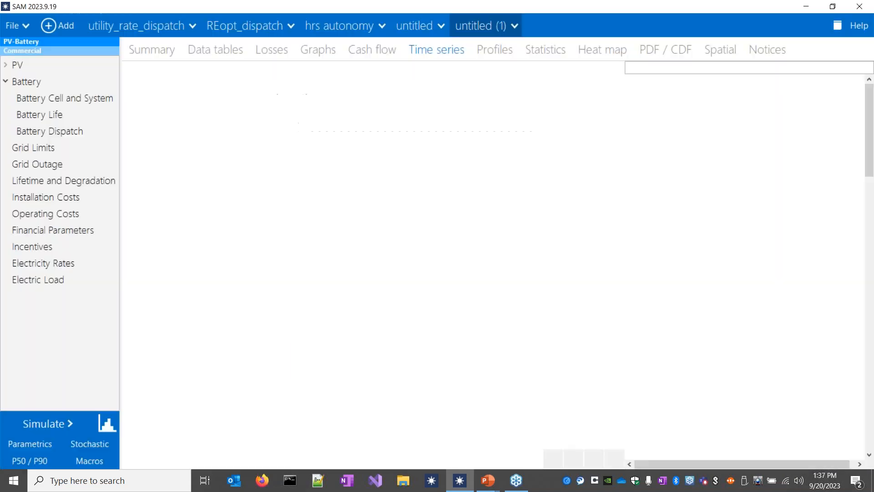
scroll(673, 276, down, 3)
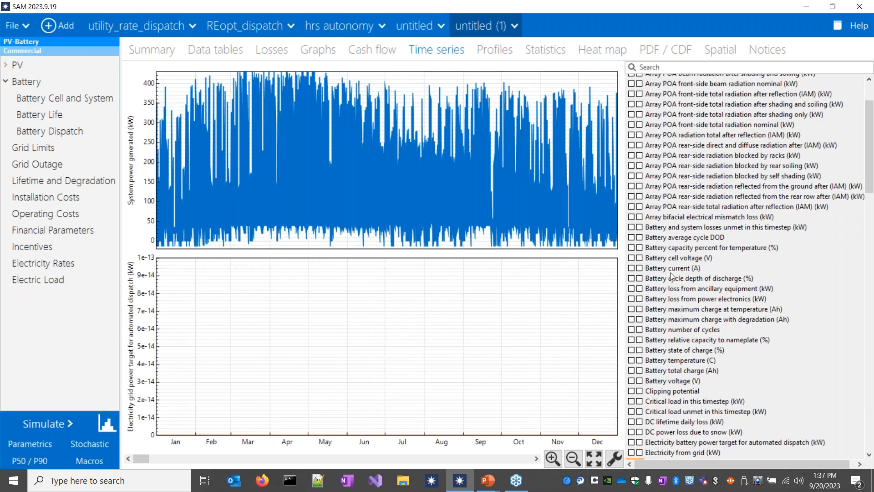
scroll(672, 275, down, 1)
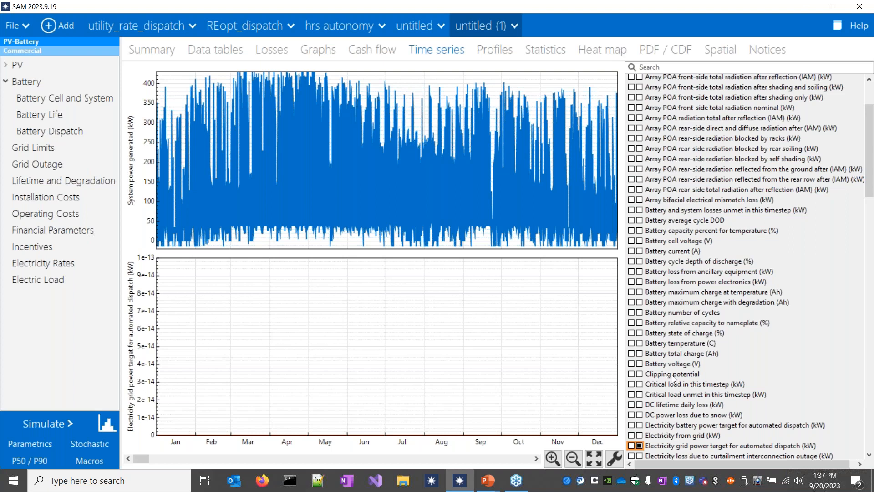
click(632, 385)
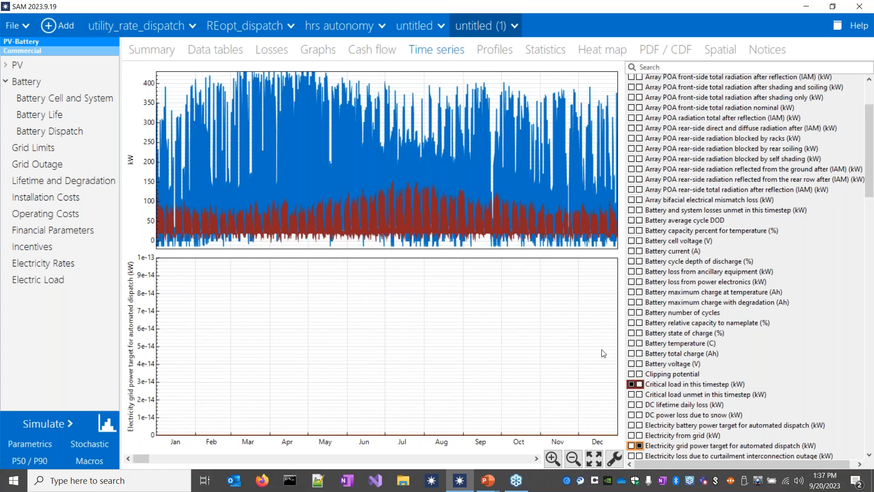
click(632, 395)
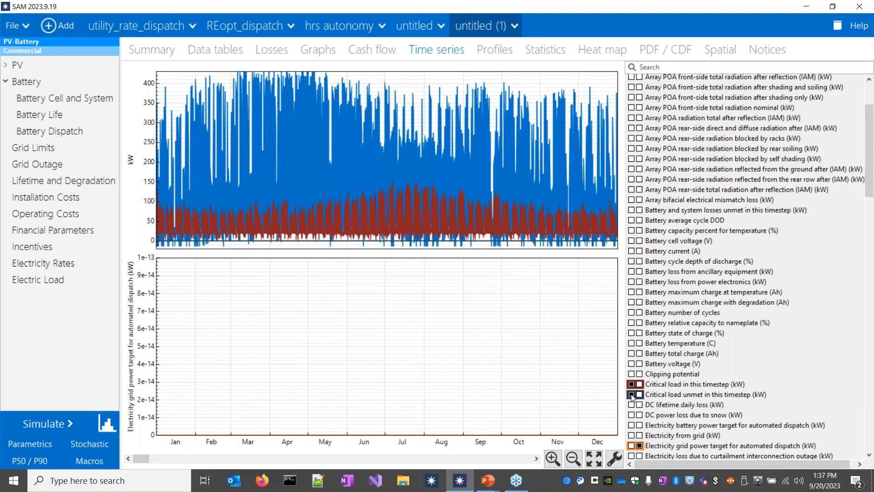
click(632, 395)
click(640, 395)
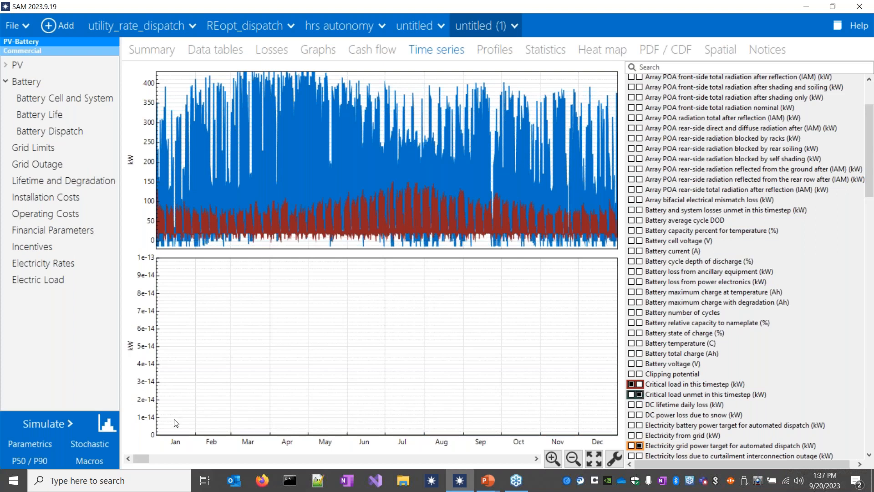
Plot Grid outage in this time step on the lower graph and narrow the time range to January 1 to 2
scroll(689, 355, down, 2)
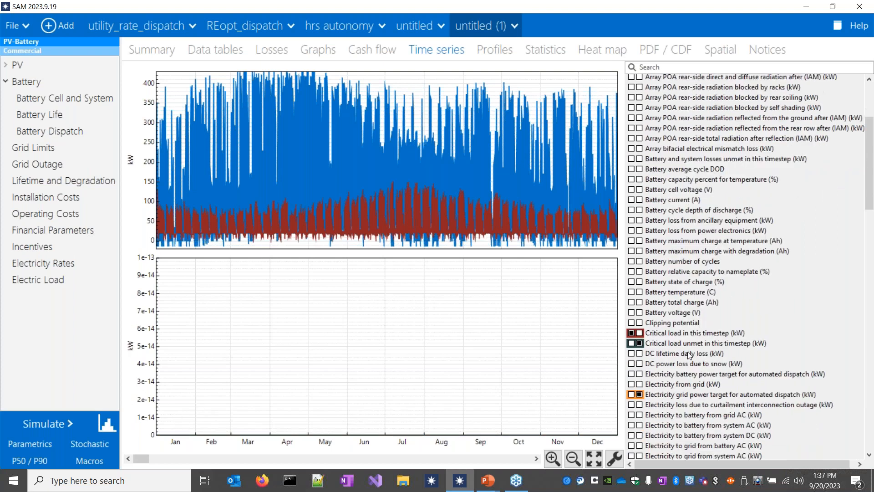
scroll(689, 355, down, 1)
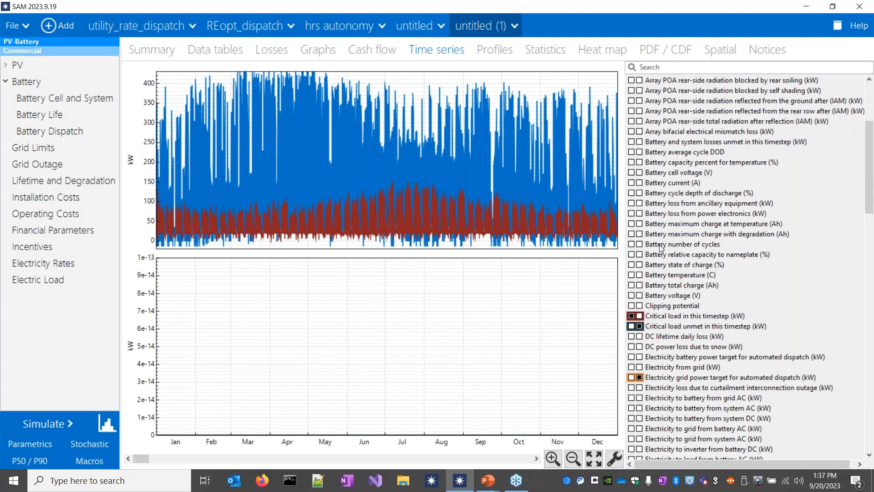
scroll(691, 309, down, 3)
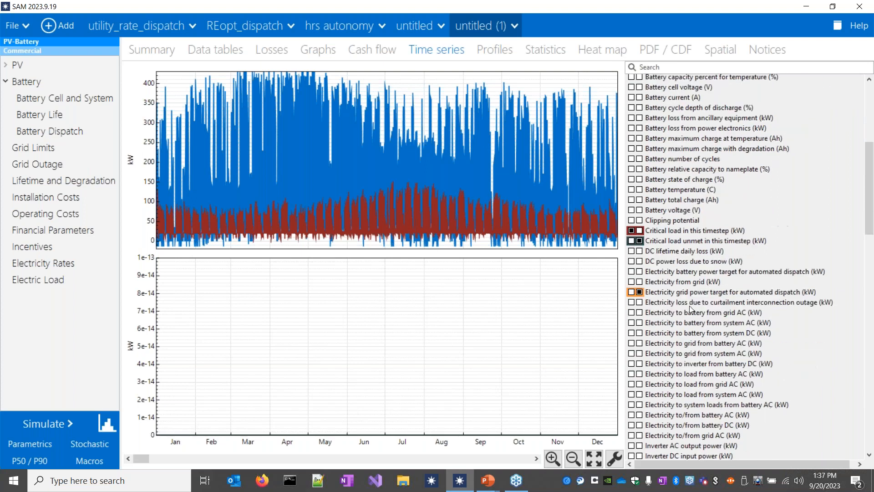
scroll(691, 310, down, 20)
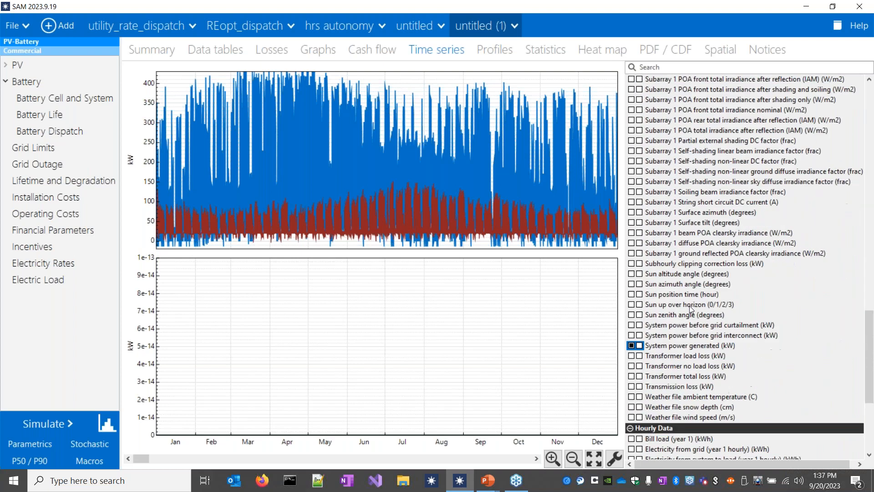
scroll(691, 309, down, 7)
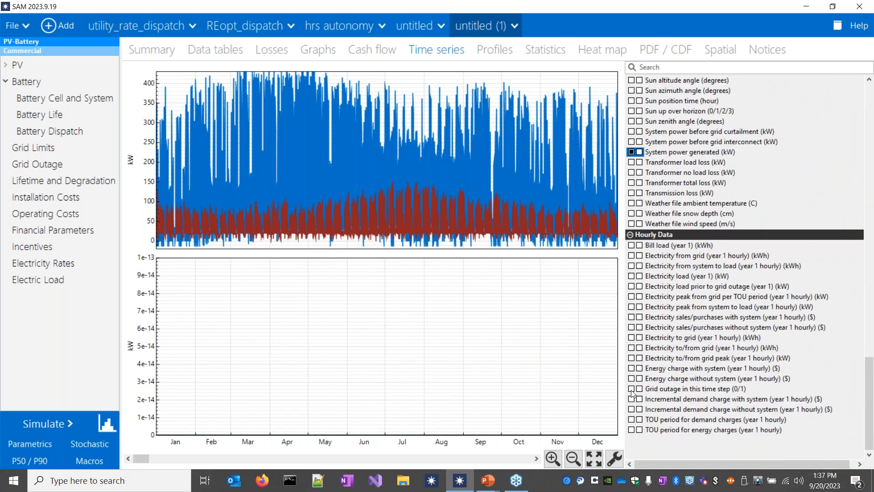
click(632, 389)
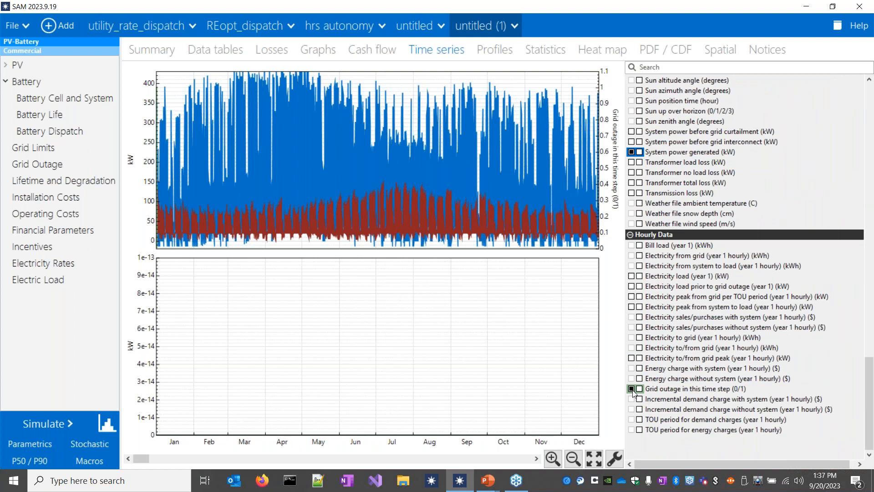
click(632, 389)
click(639, 389)
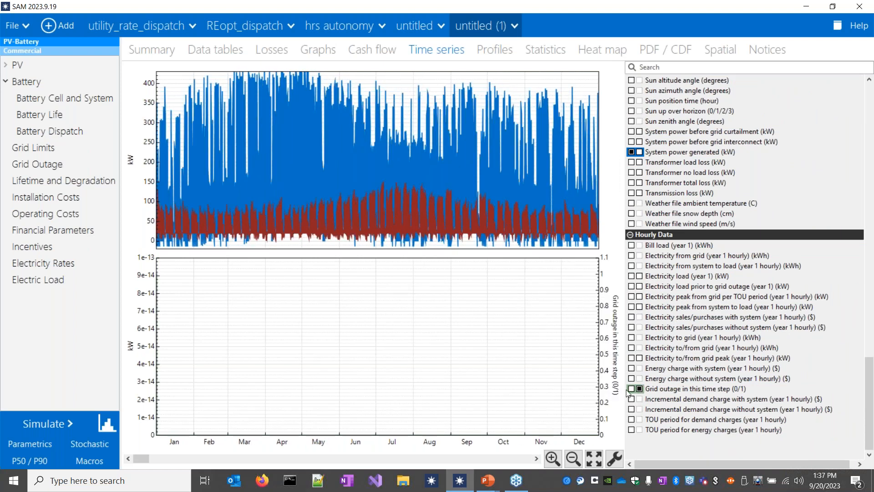
drag(130, 392, 130, 392)
drag(218, 385, 146, 387)
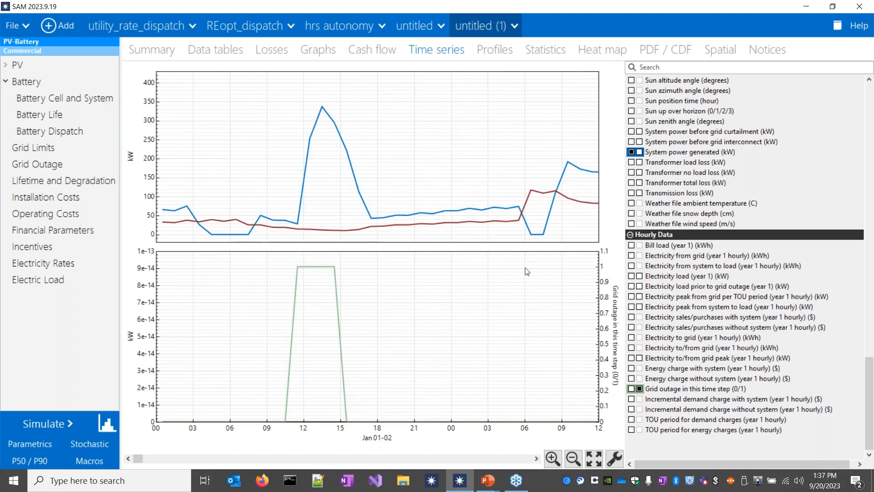
Replace System power generated and Critical load in this timestep on the upper graph with Battery state of charge (%)
scroll(716, 182, up, 10)
scroll(717, 182, up, 13)
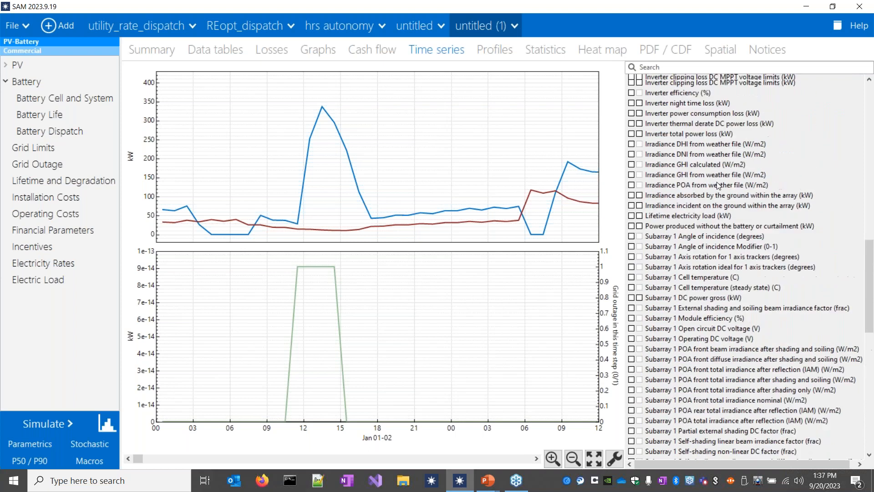
scroll(718, 183, up, 3)
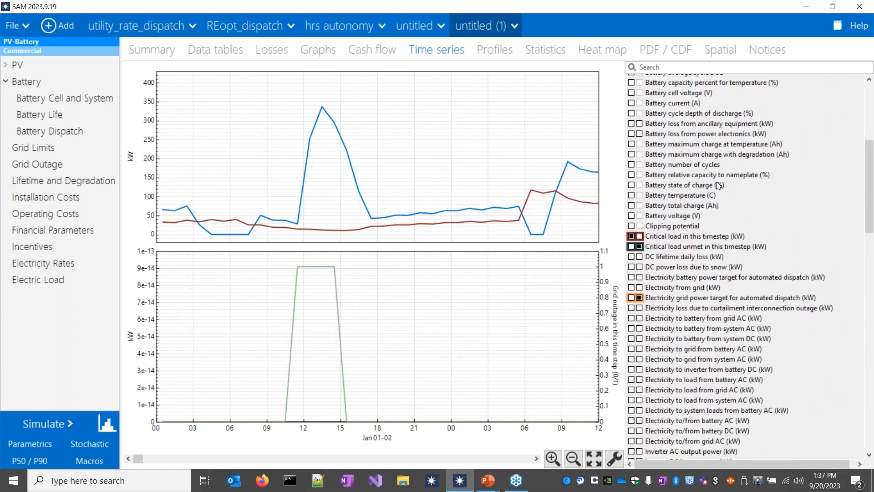
scroll(717, 182, down, 20)
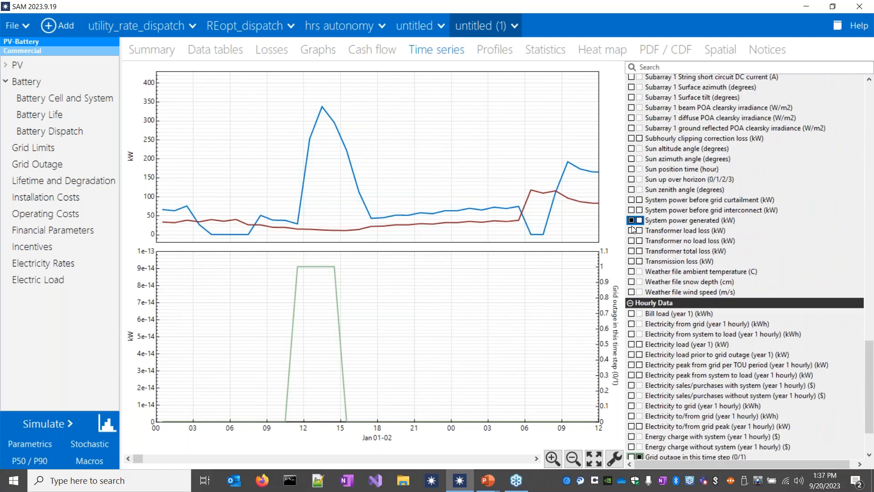
click(631, 220)
scroll(675, 214, up, 15)
scroll(675, 214, up, 8)
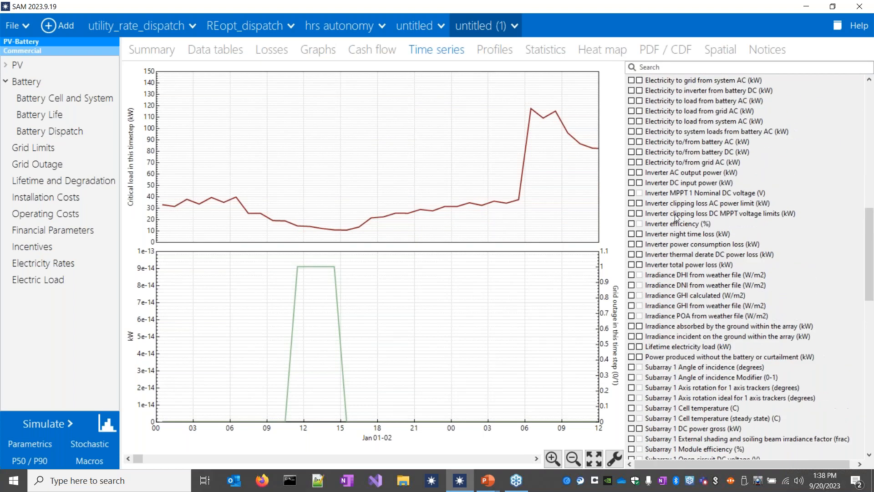
click(632, 128)
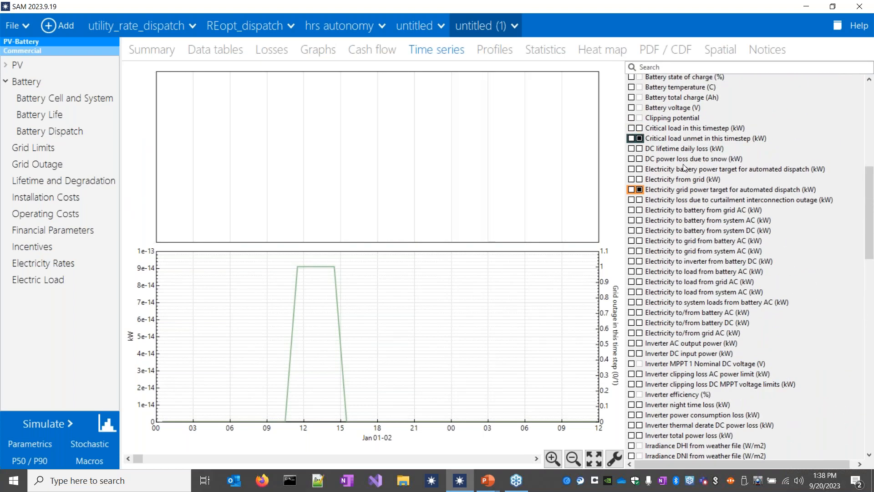
scroll(632, 128, up, 2)
click(632, 128)
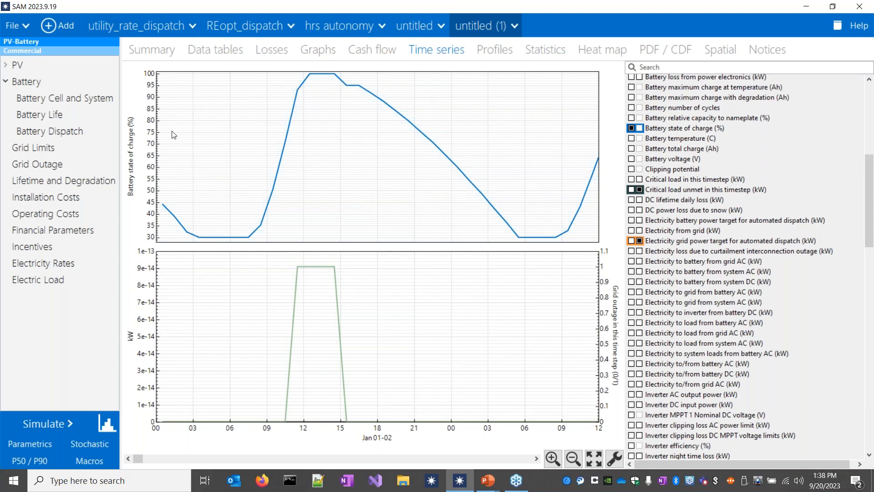
Review the minimum and maximum state of charge limits in the battery dispatch settings
click(61, 132)
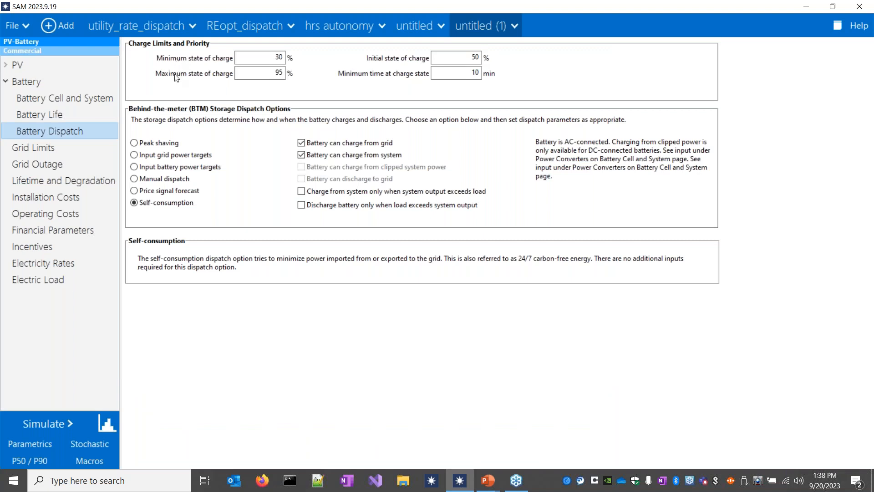
key(Tab)
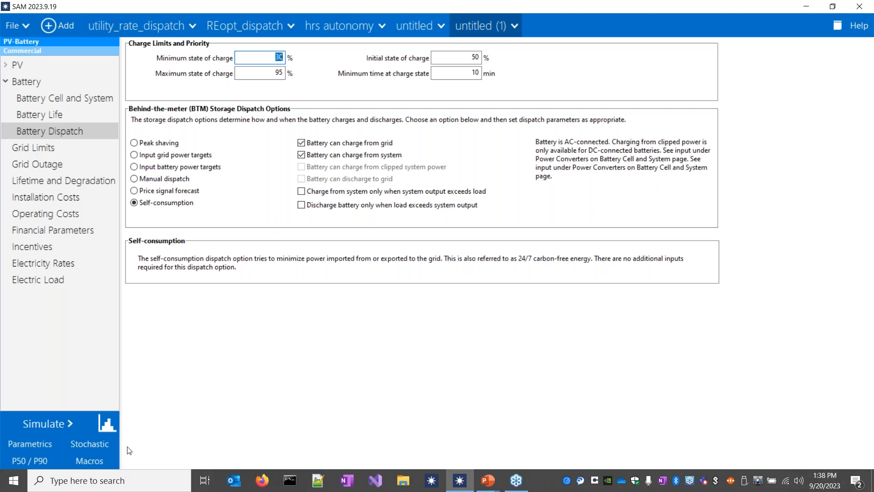
Review the battery state of charge plot and the minimum state of charge during outage setting
click(107, 424)
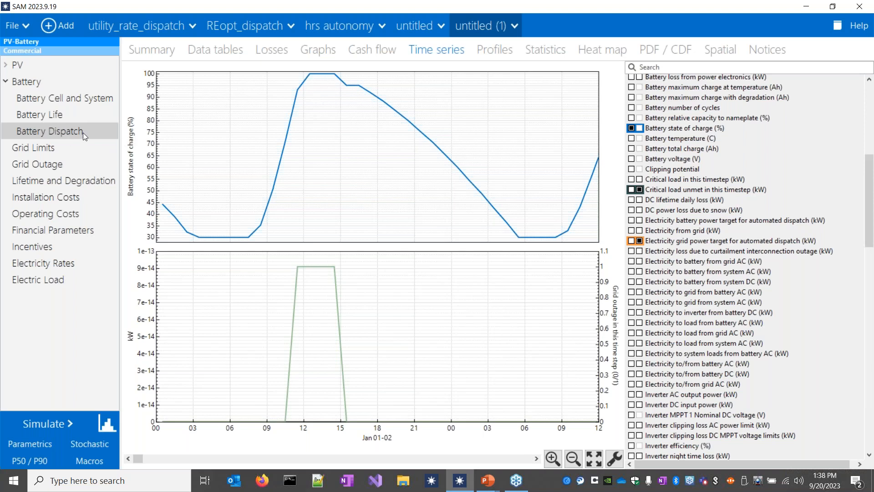
click(37, 165)
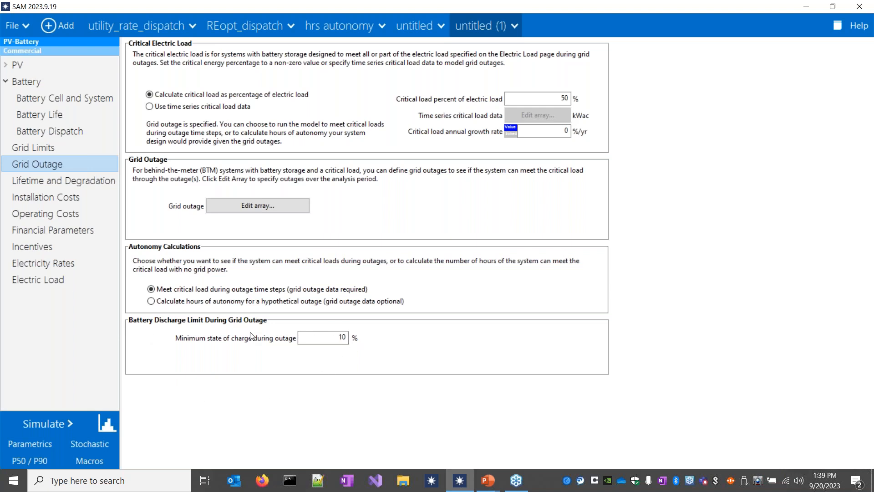
Switch to the hrs autonomy case and review its grid outage settings and the Autonomy During Grid Outages graph
click(347, 35)
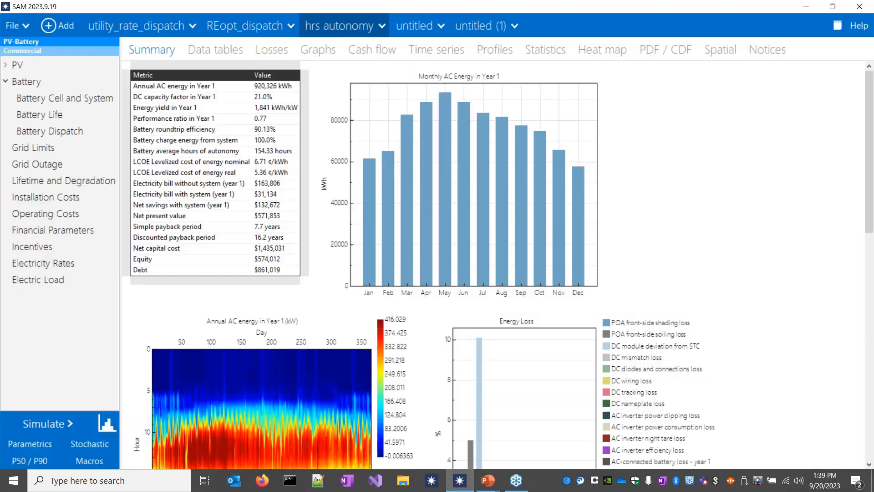
click(47, 165)
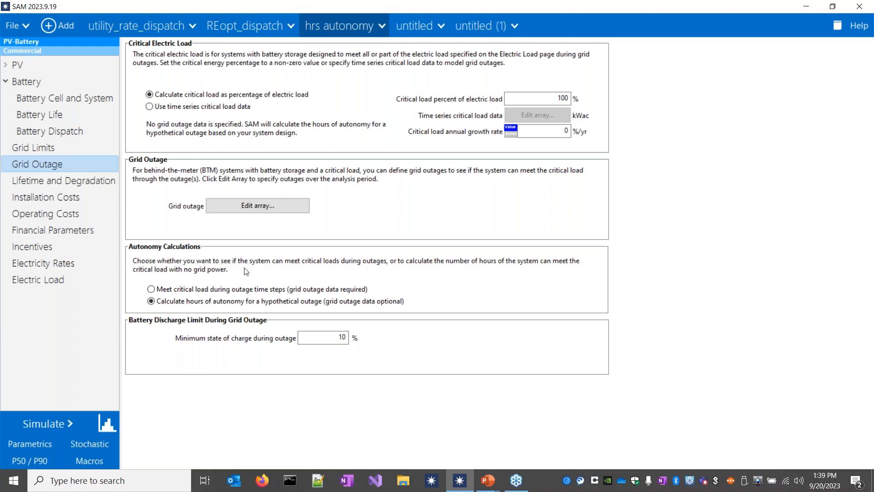
click(113, 419)
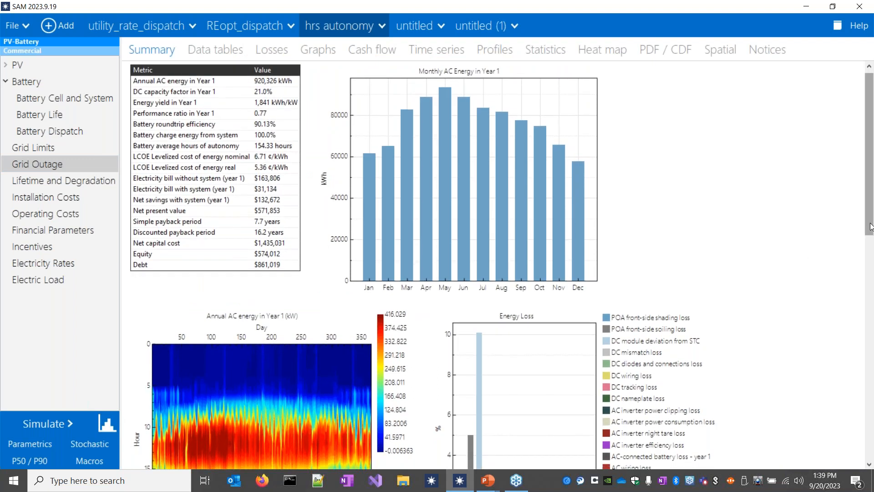
scroll(871, 248, down, 1)
drag(871, 247, 871, 380)
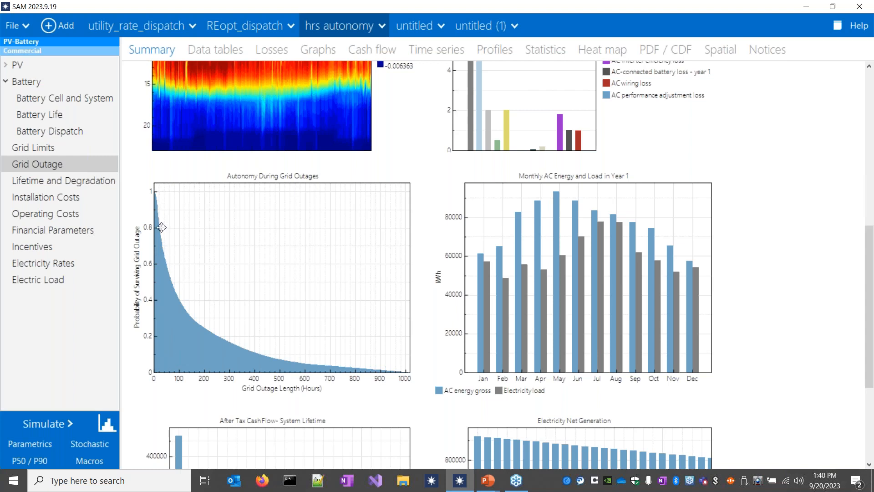
Add the hours of autonomy during grid outage cumulative probabilities to the results data tables
click(216, 52)
click(128, 178)
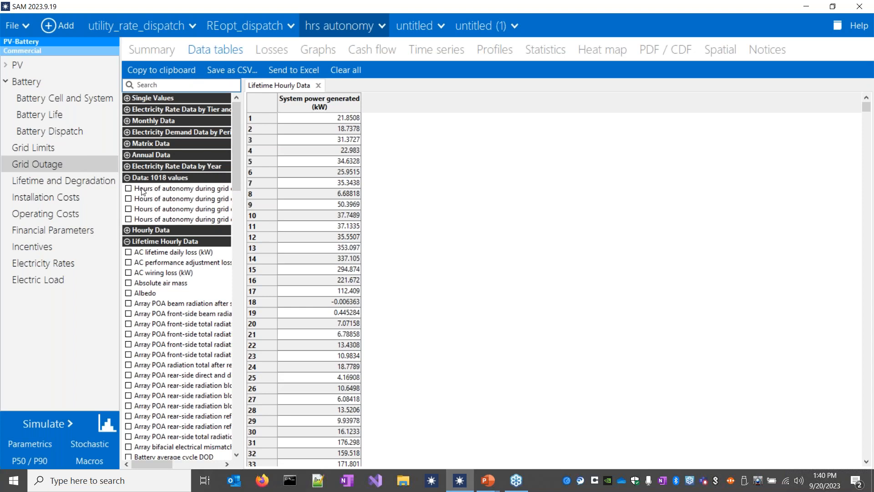
click(128, 188)
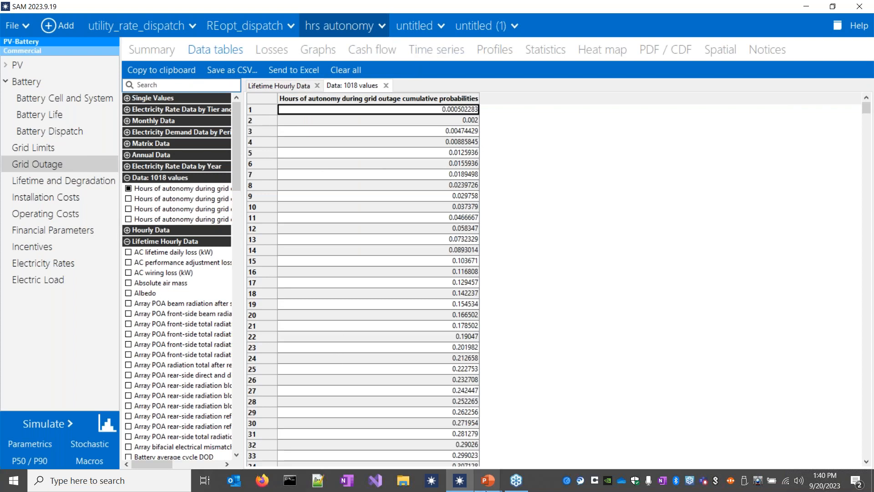
Switch to the PowerPoint slideshow and advance to the Help Resources slide
mouse_move(486, 482)
click(546, 435)
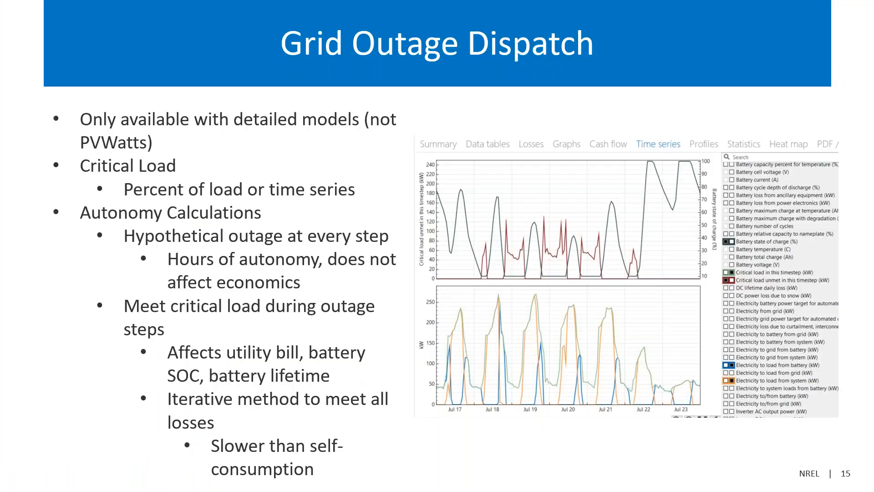
key(Right)
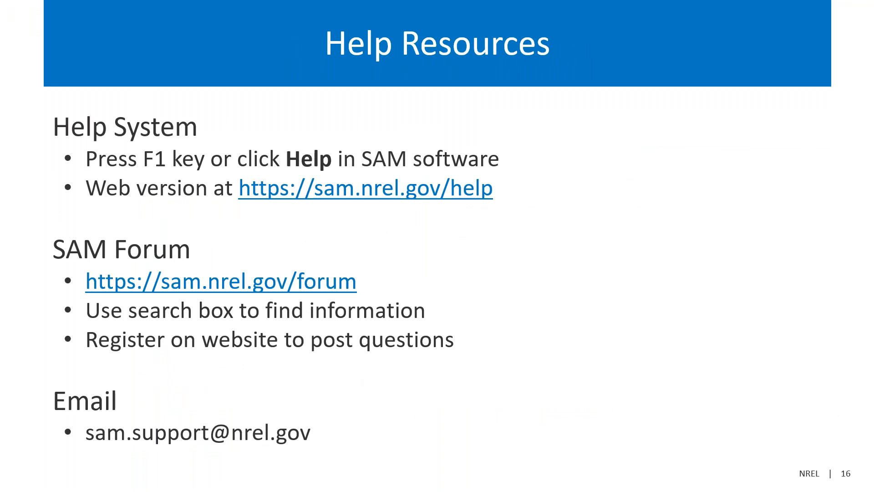
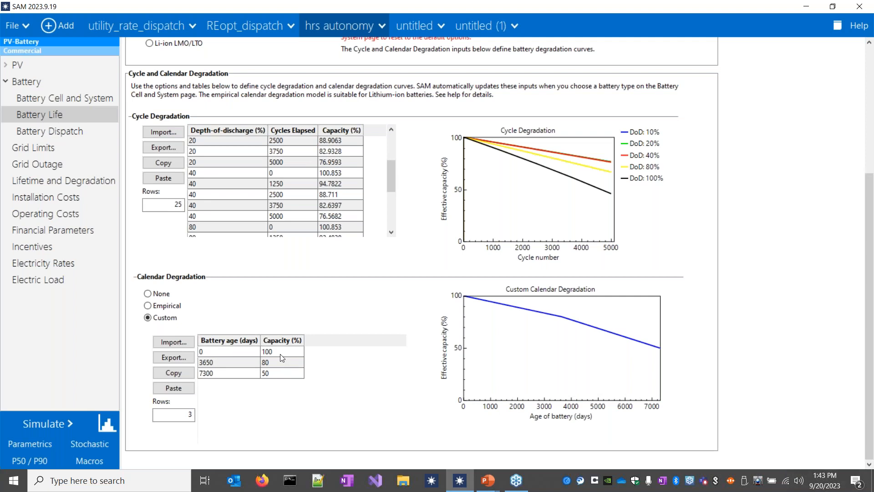
Switch the battery's calendar degradation model to Empirical to view its curves, and return it to Custom
click(181, 311)
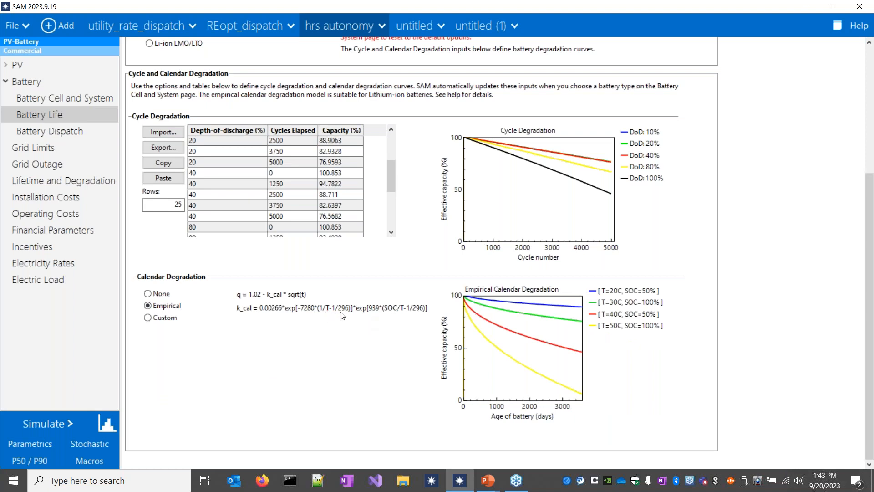
click(167, 319)
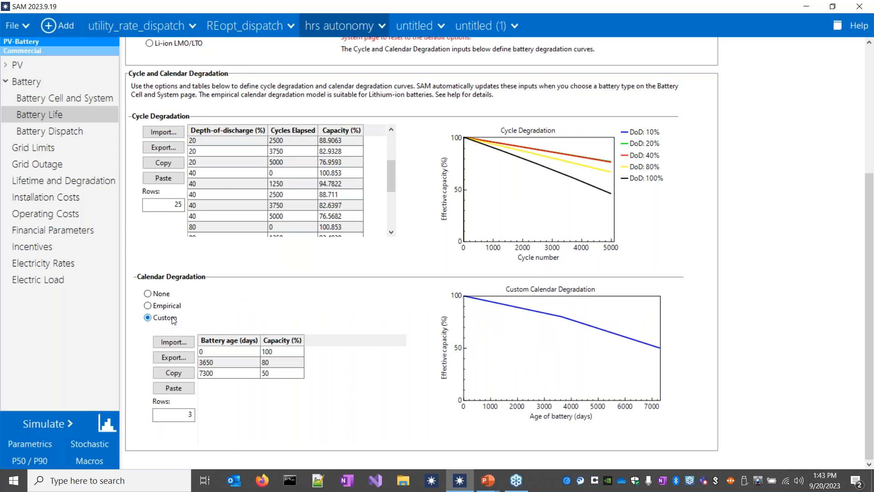
Examine the Battery Thermal section of the battery cell and system inputs, including the environment temperature options
click(54, 103)
scroll(230, 201, down, 3)
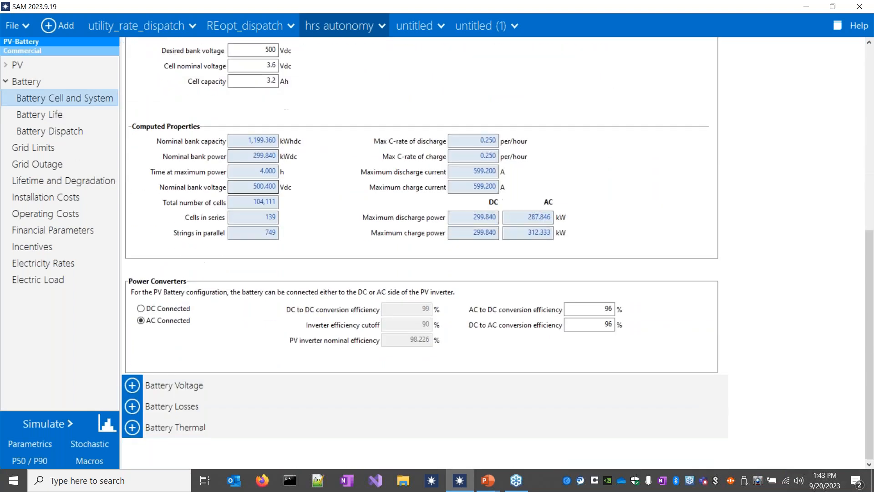
scroll(419, 251, up, 5)
scroll(294, 309, down, 10)
scroll(294, 309, down, 1)
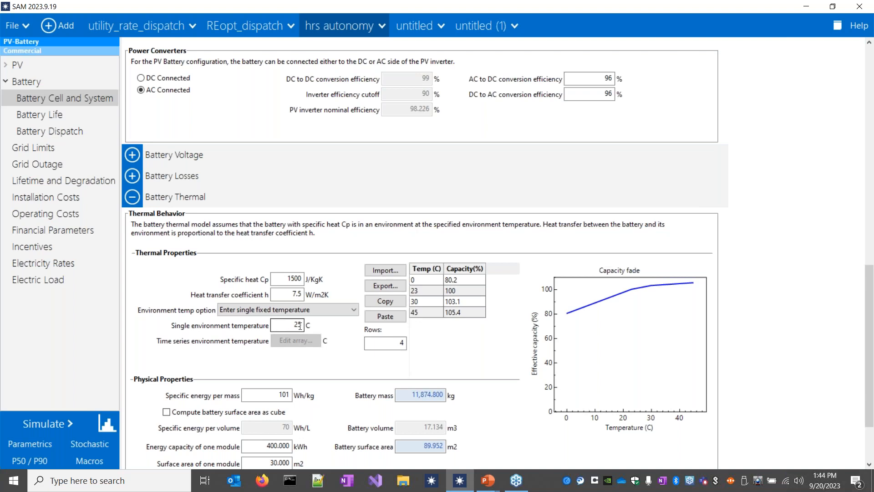
click(280, 308)
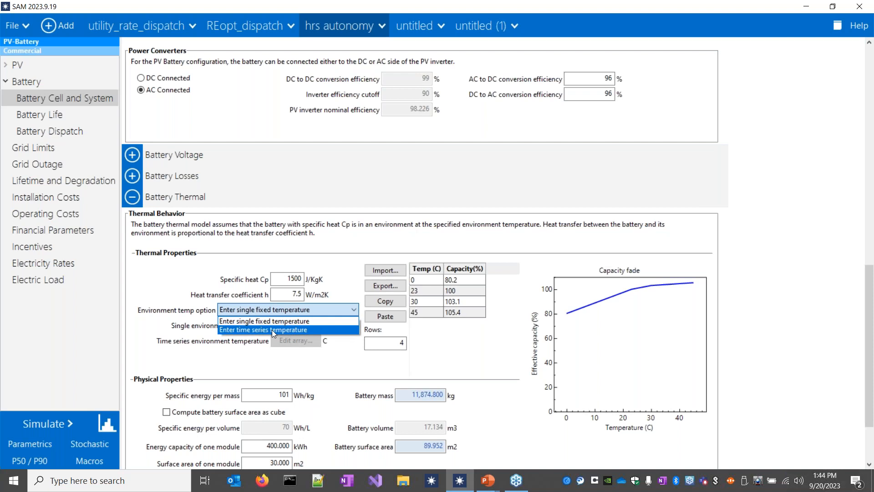
click(267, 310)
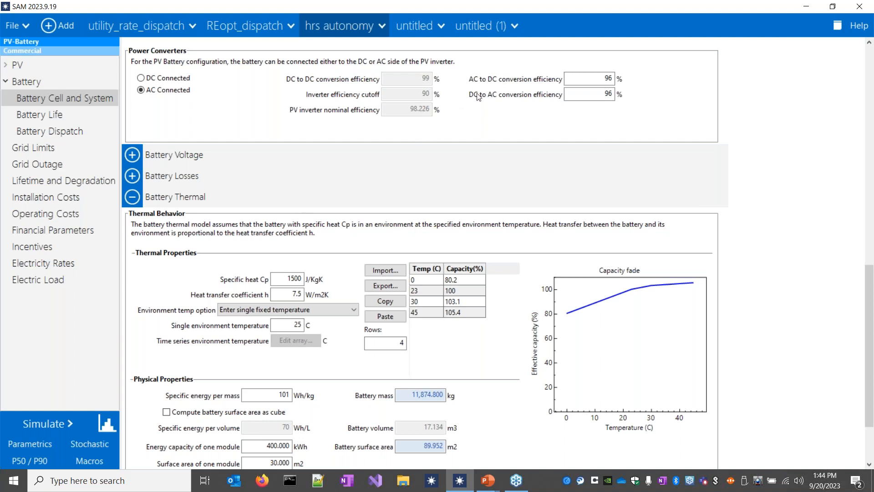
Set the battery power converters to DC Connected and review the available behind-the-meter dispatch options
scroll(477, 89, up, 1)
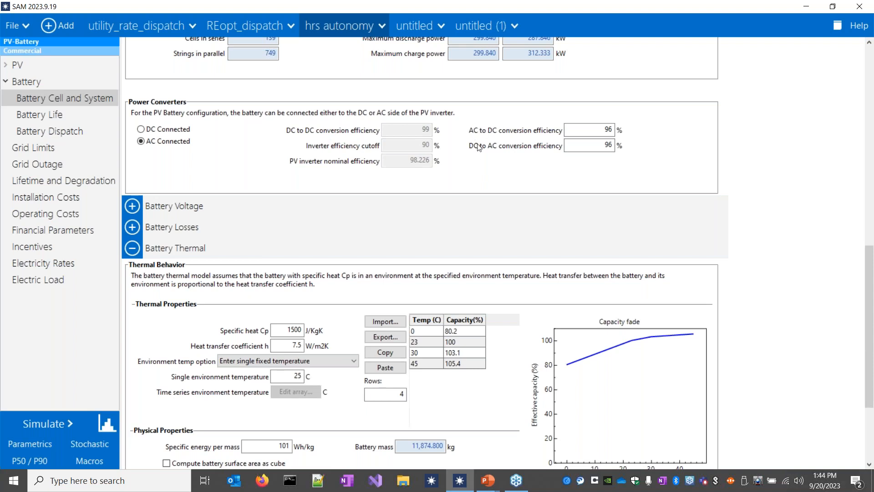
click(184, 132)
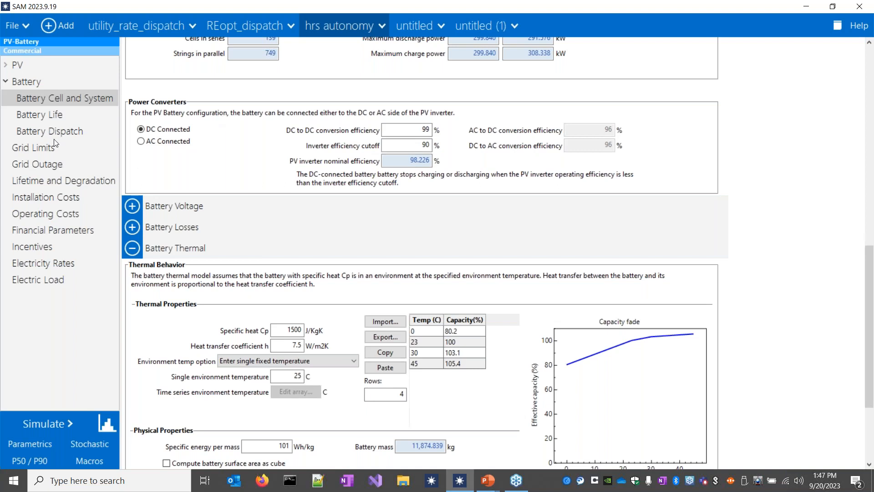
click(72, 131)
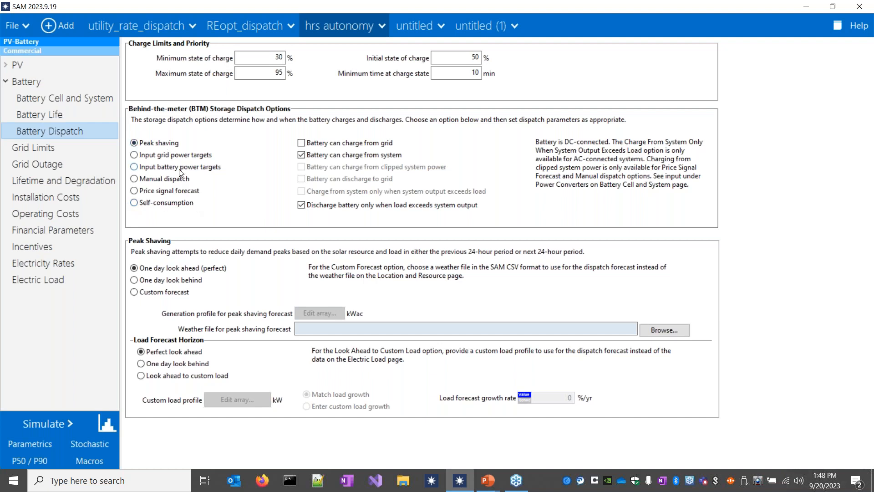
Switch to Firefox and open the NREL-PySAM documentation main page
click(263, 487)
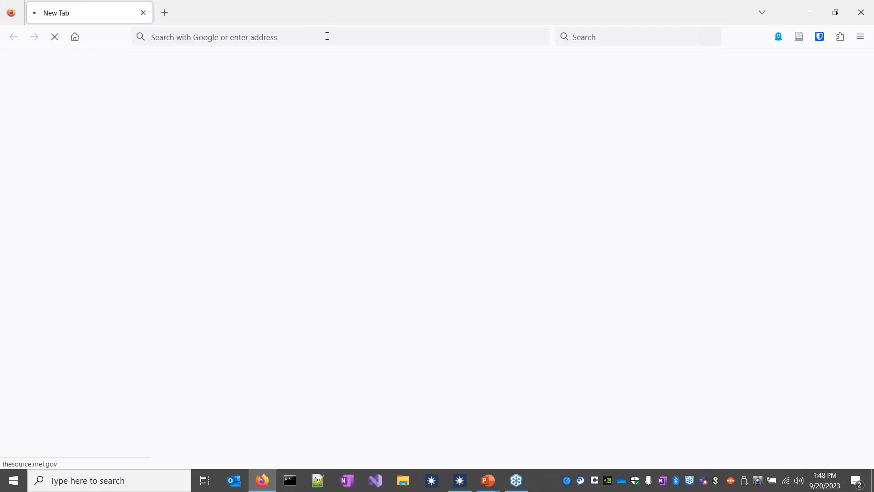
click(326, 37)
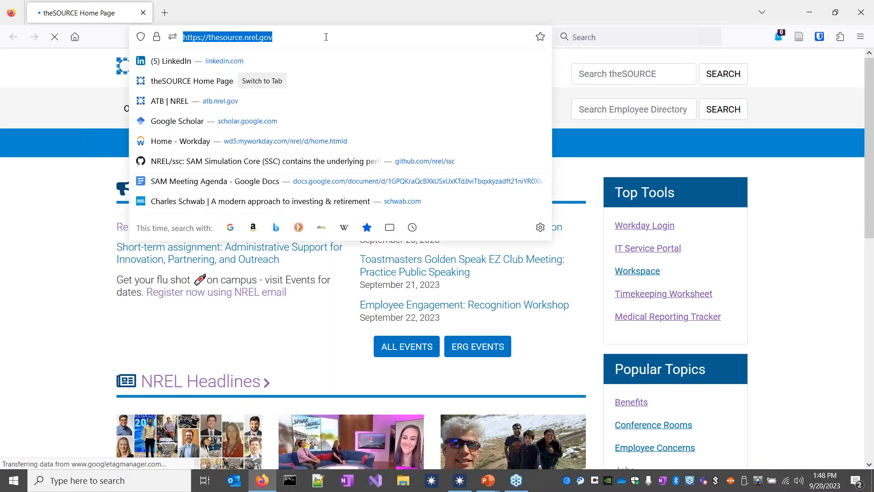
text(pysa)
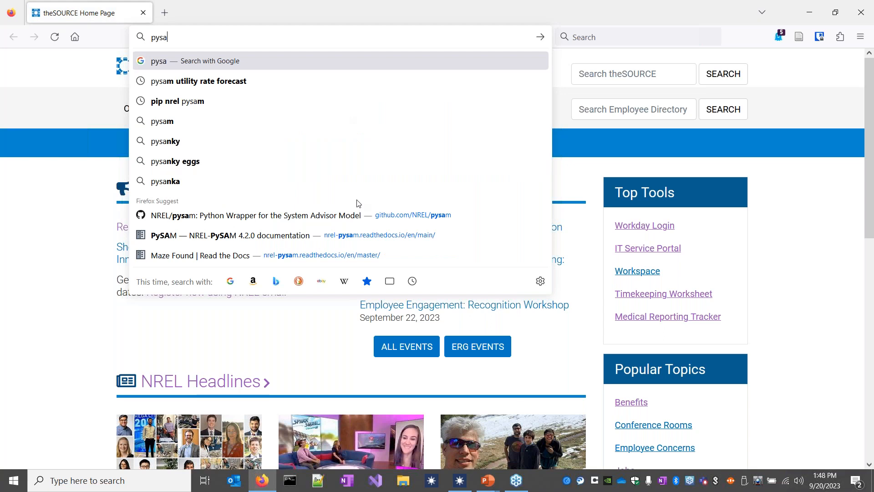
click(344, 235)
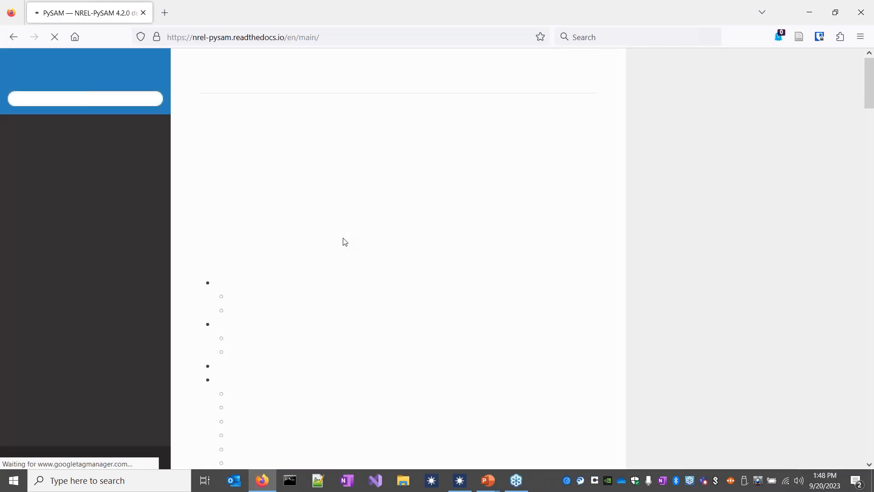
Search the PySAM documentation for pvsamv1 and open the Pvsamv1 module page
click(83, 96)
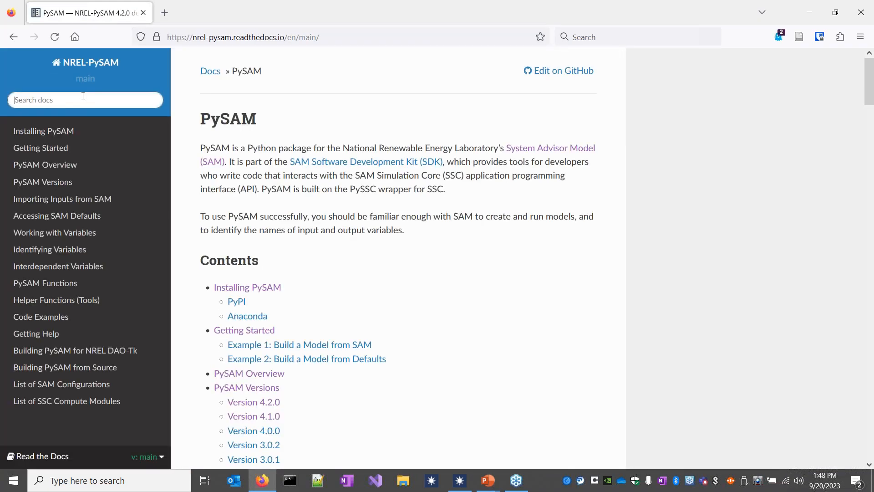
text(bat)
key(BackSpace)
key(BackSpace)
key(BackSpace)
text(pvs)
key(Down)
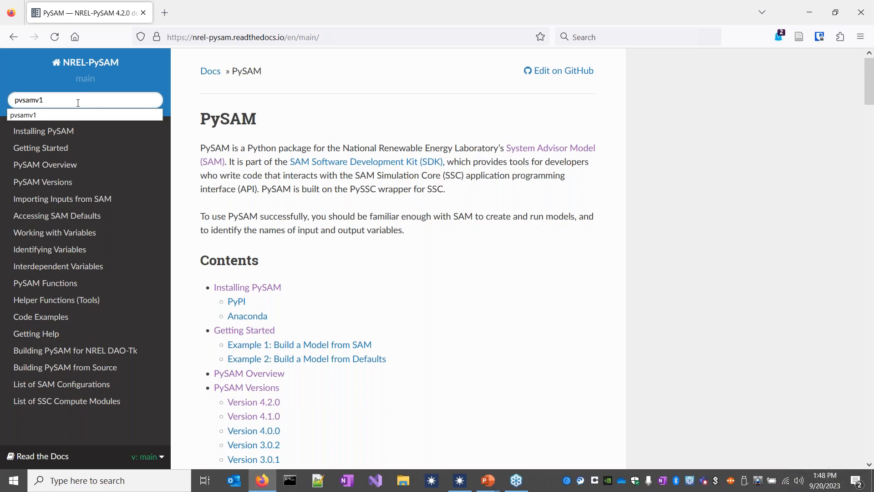
key(Return)
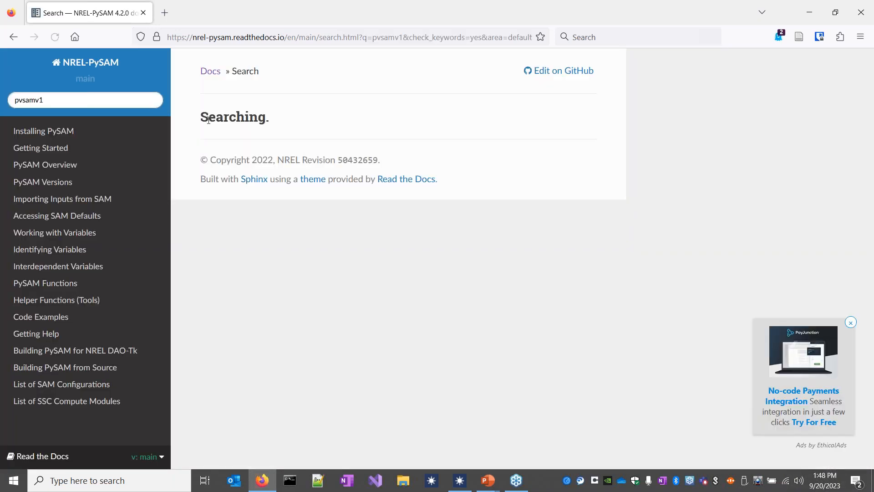
scroll(225, 219, down, 3)
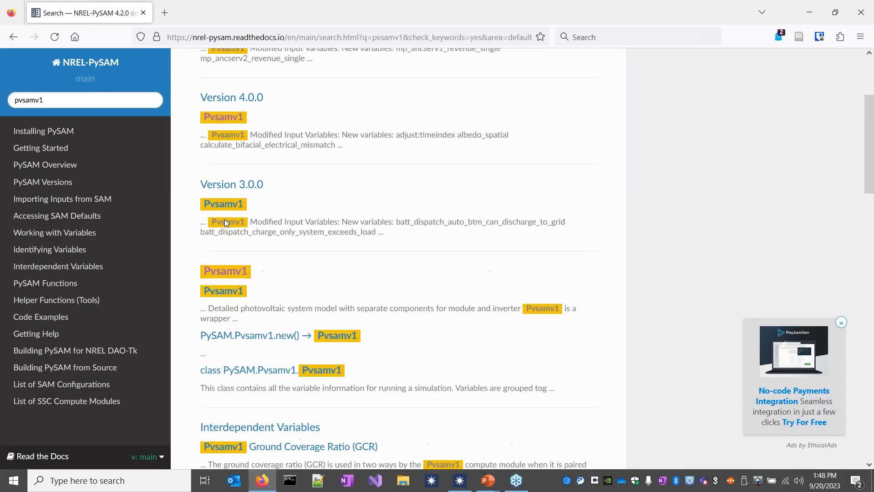
click(225, 261)
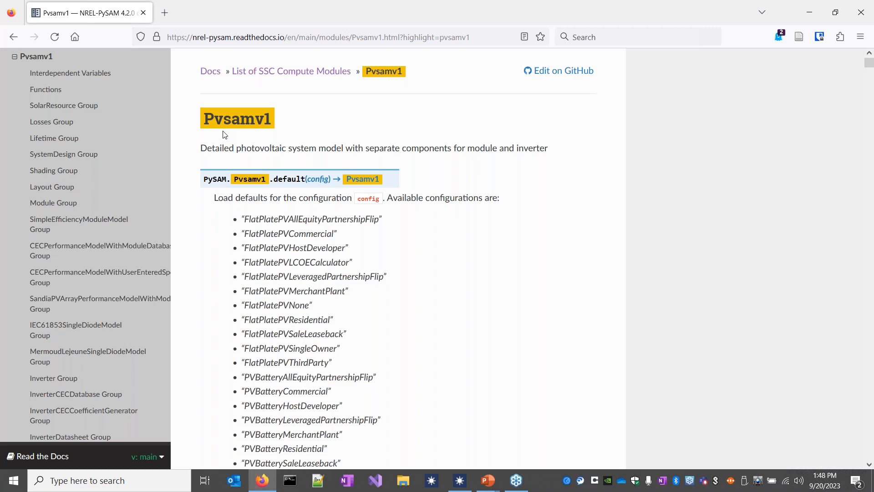
Find "dispat" on the page, open the BatteryDispatch Group, and review its variables through the batt_dispatch_choice options
key(ctrl+f)
text(dispat)
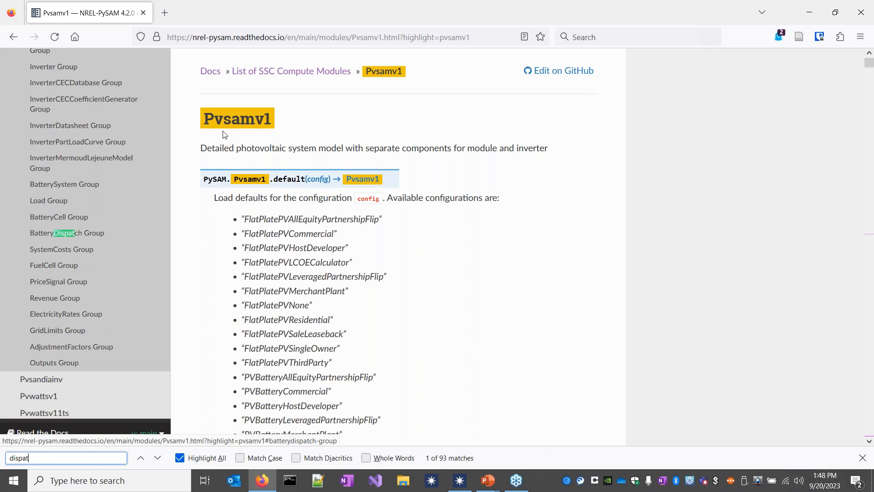
click(75, 234)
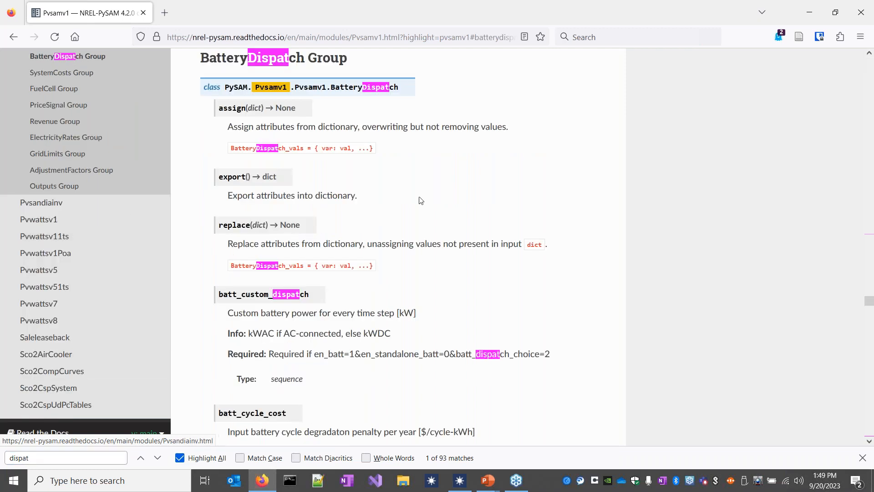
scroll(421, 200, down, 6)
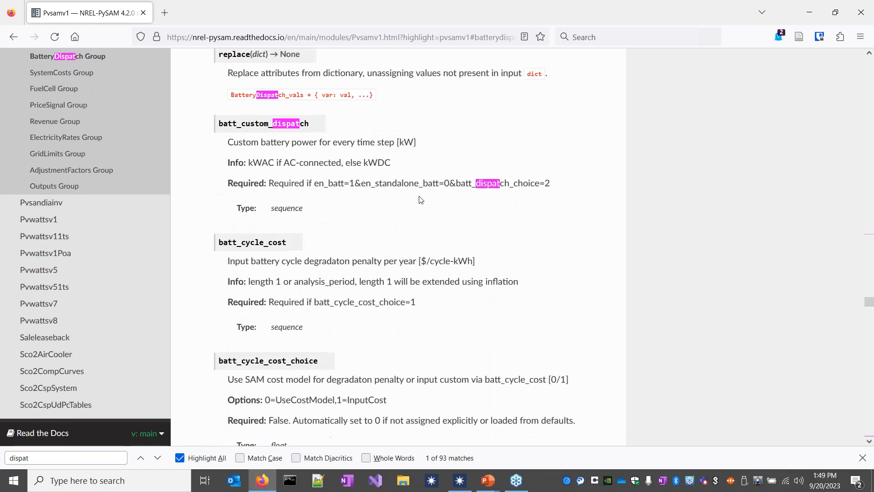
scroll(421, 200, down, 7)
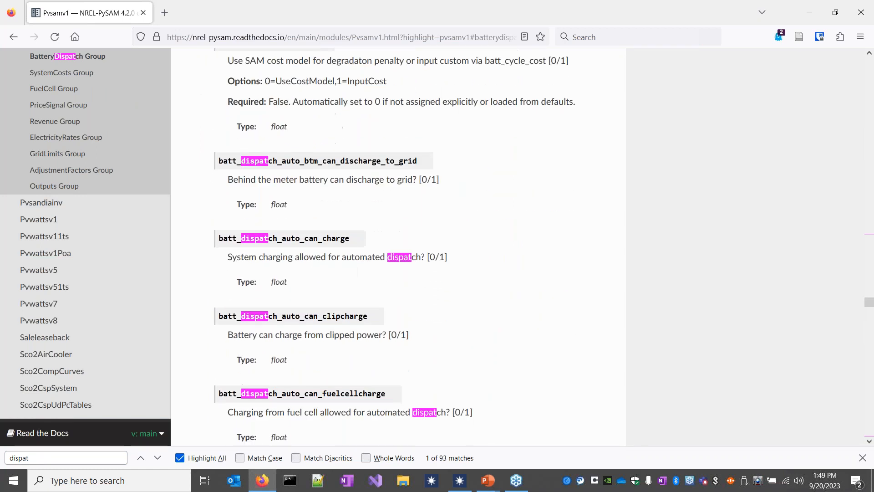
scroll(380, 249, down, 6)
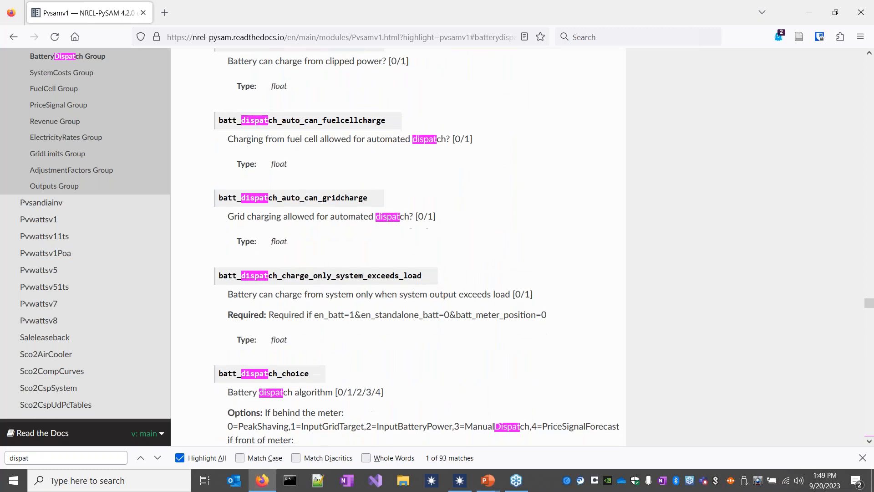
scroll(316, 184, down, 1)
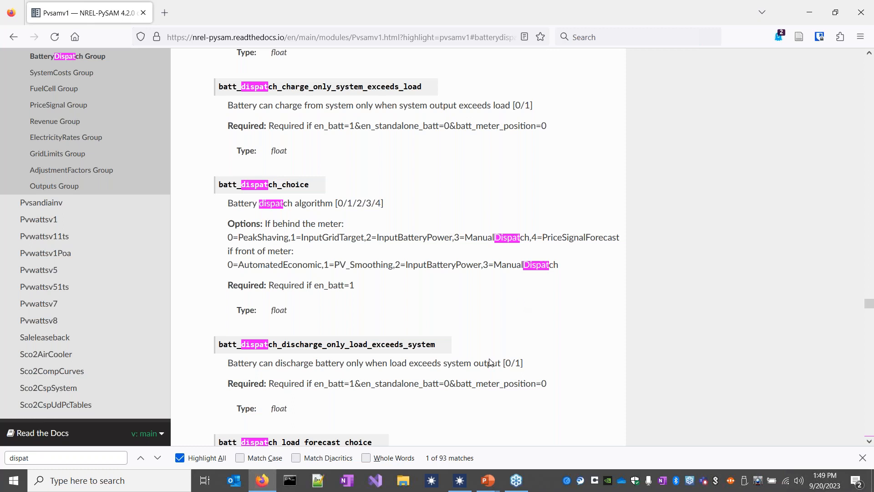
Switch to SAM and try to generate PySAM JSON code for the hrs autonomy case, stopping at the output folder choice
click(460, 481)
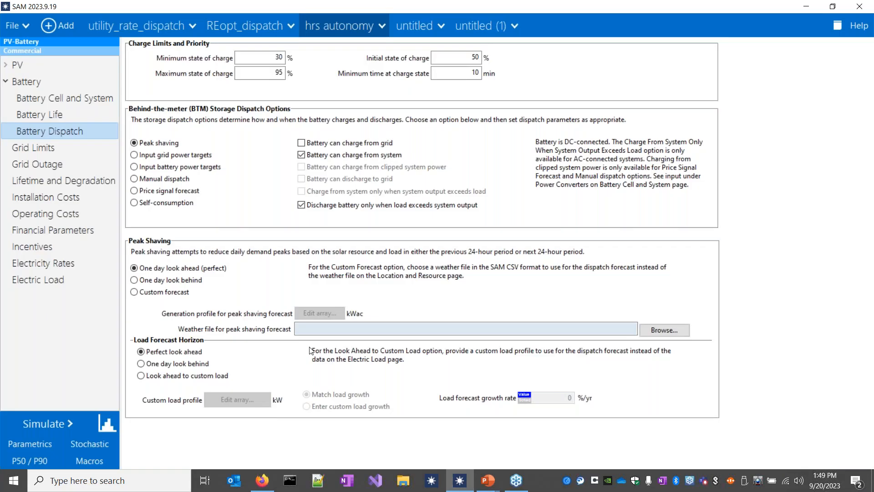
click(802, 7)
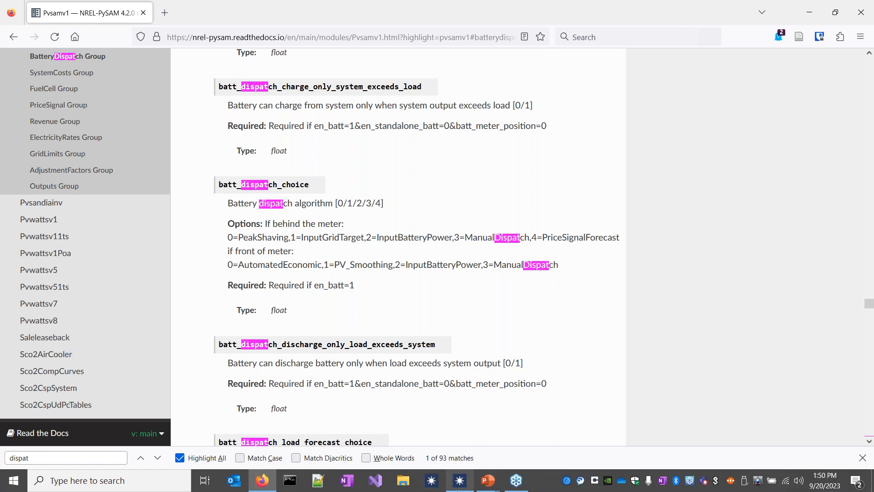
click(460, 481)
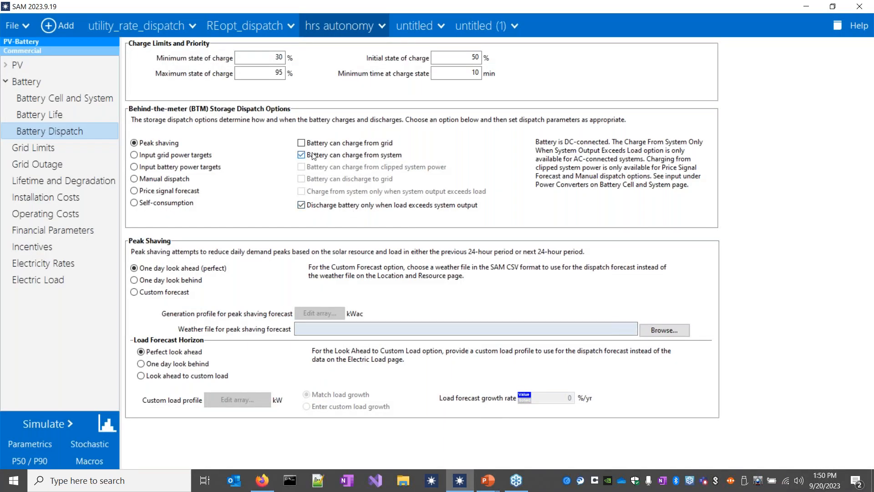
click(382, 26)
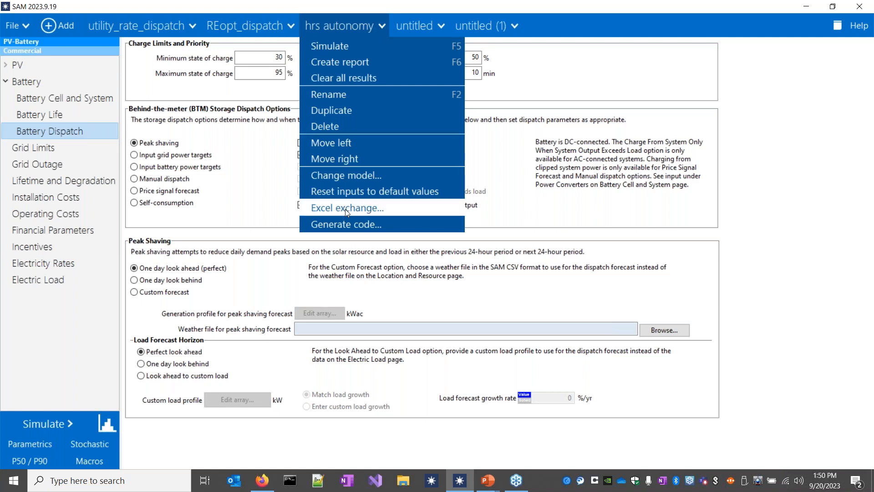
click(349, 224)
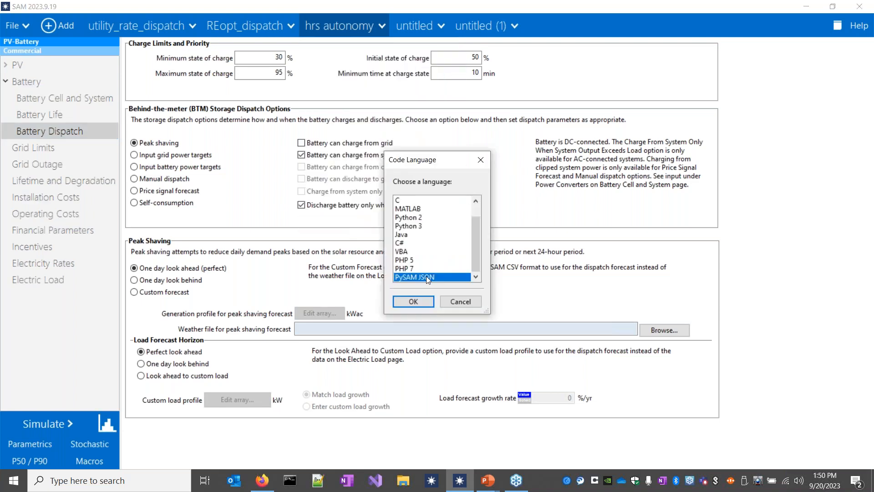
click(413, 302)
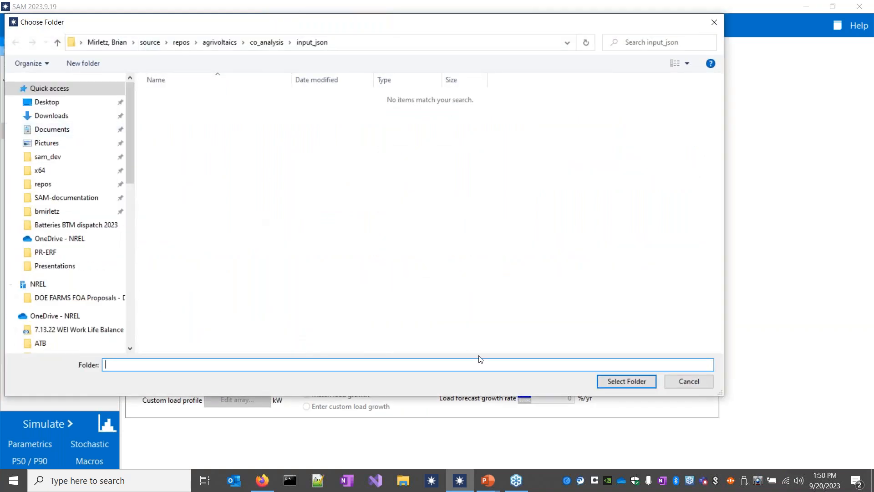
click(690, 381)
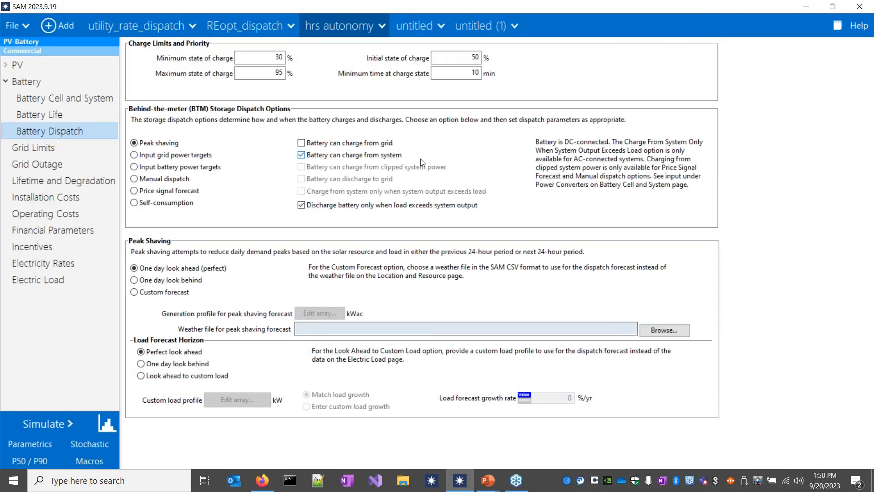
Switch to Firefox, open the PySAM page on importing inputs from SAM, and review its SAM Code Generator and PySAM JSON sections
click(263, 481)
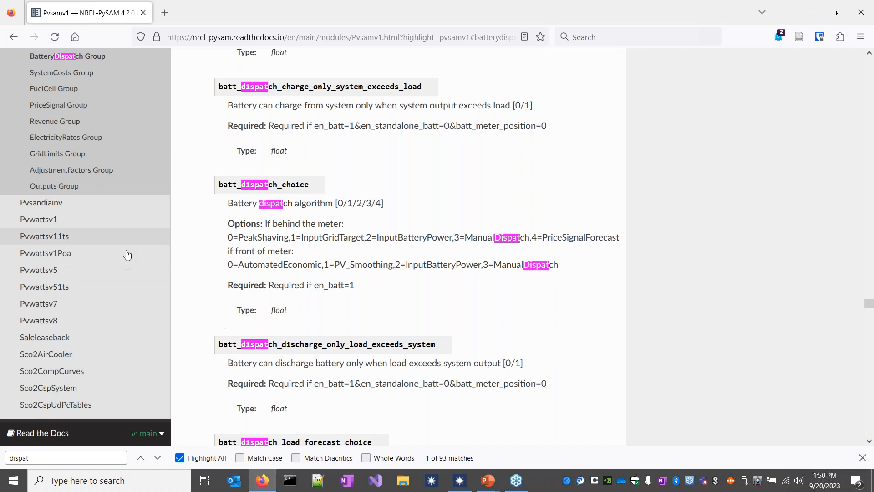
scroll(89, 249, up, 10)
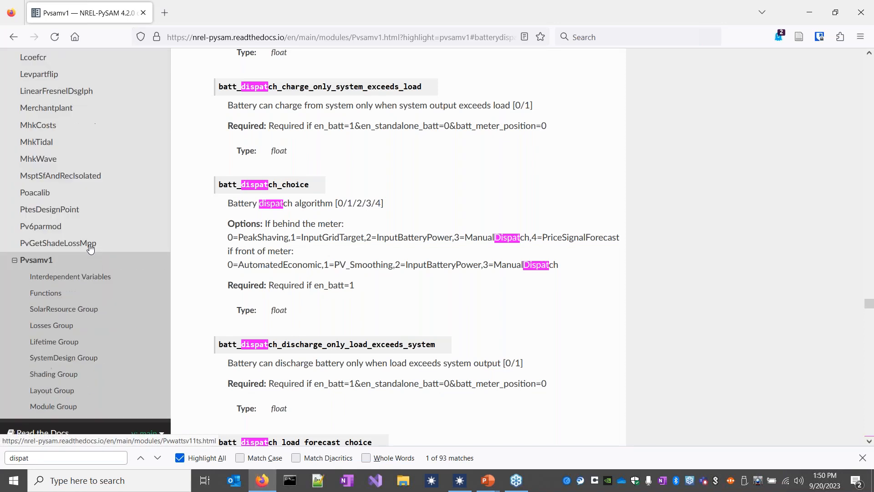
scroll(90, 248, up, 10)
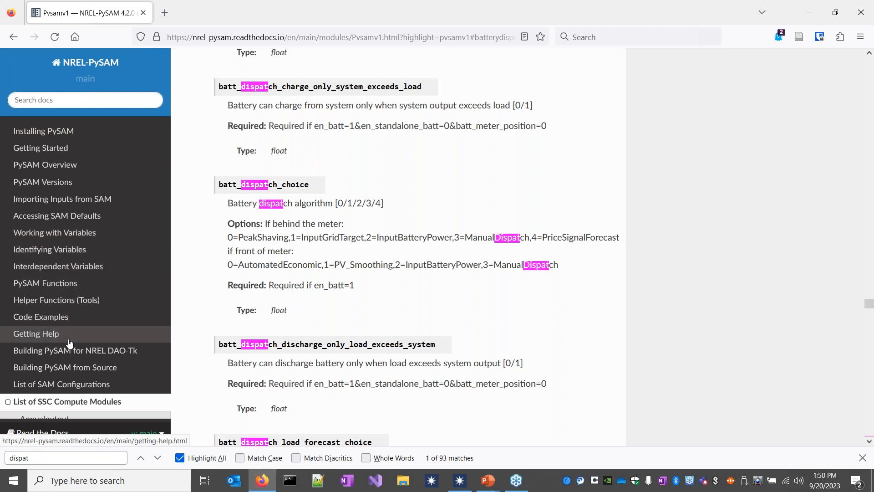
click(97, 201)
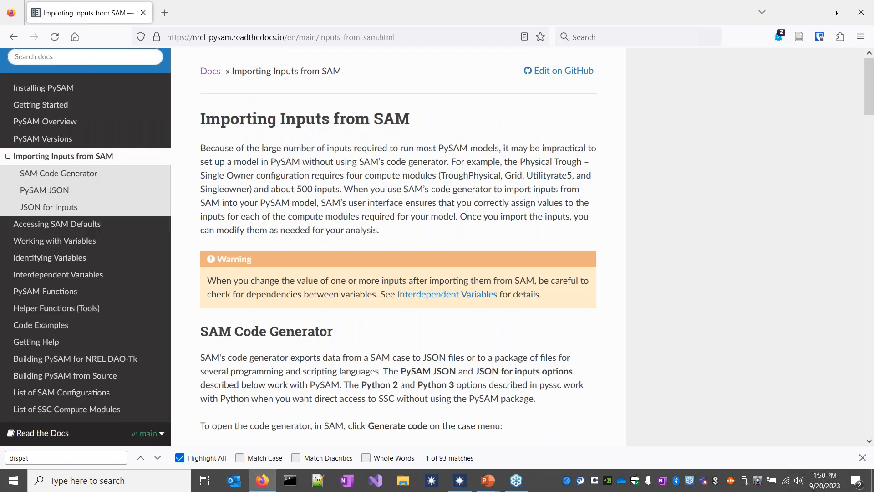
scroll(336, 231, down, 5)
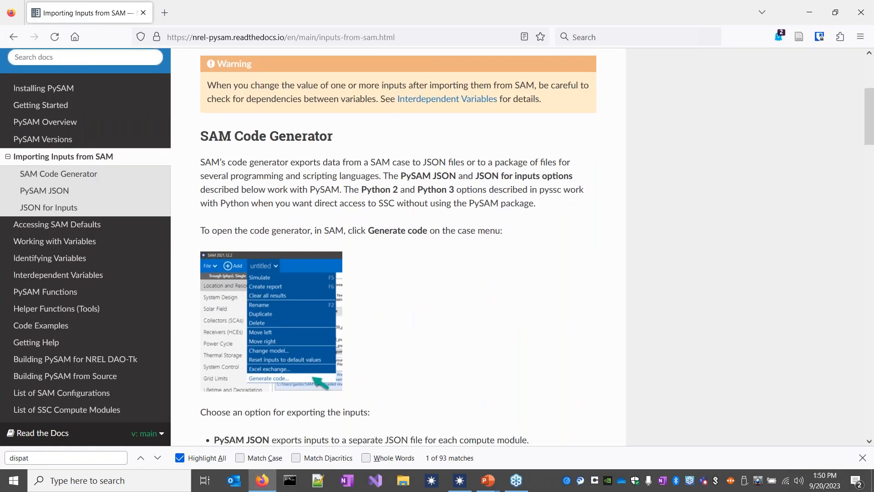
scroll(290, 351, down, 1)
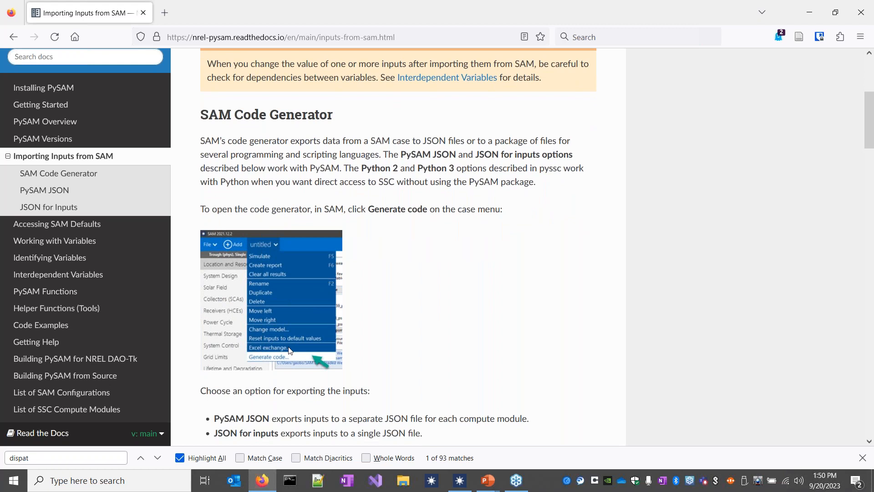
scroll(290, 350, down, 10)
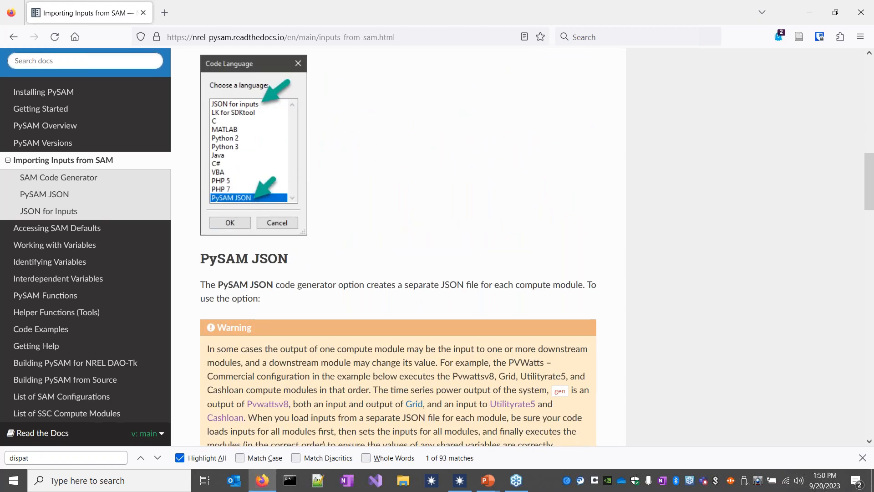
scroll(398, 247, down, 8)
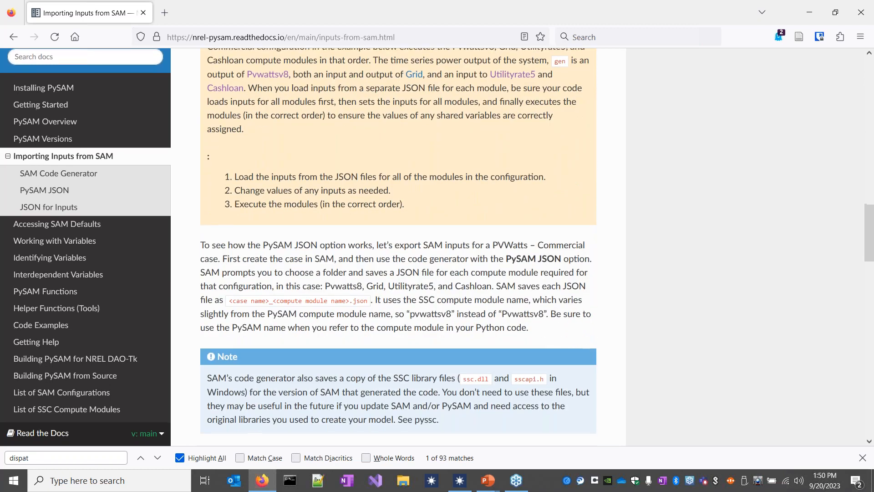